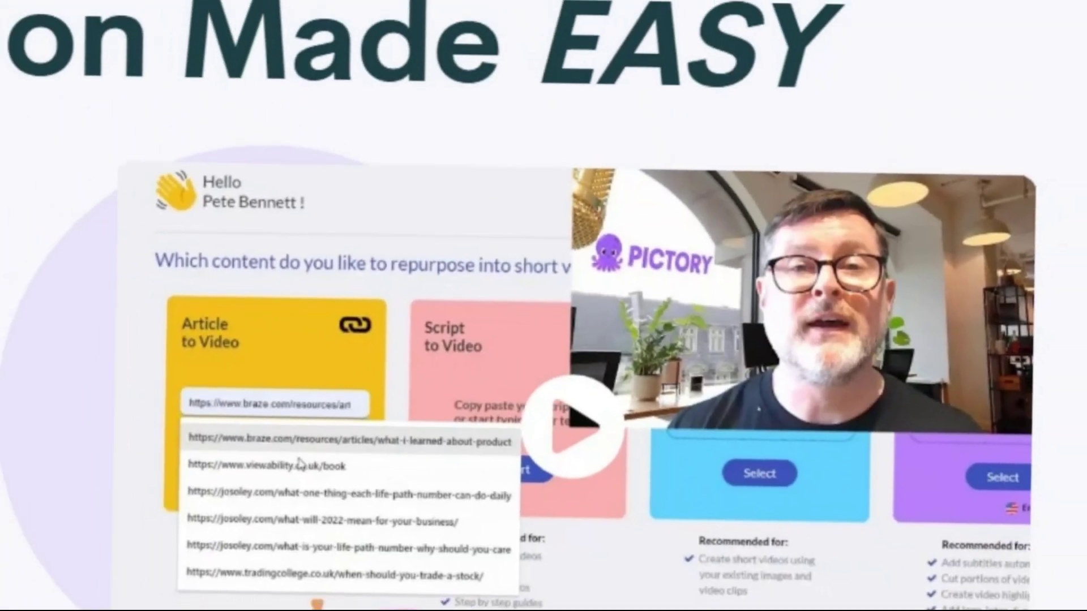
- Start the free trial from the Pictory website
mouse_move(395, 49)
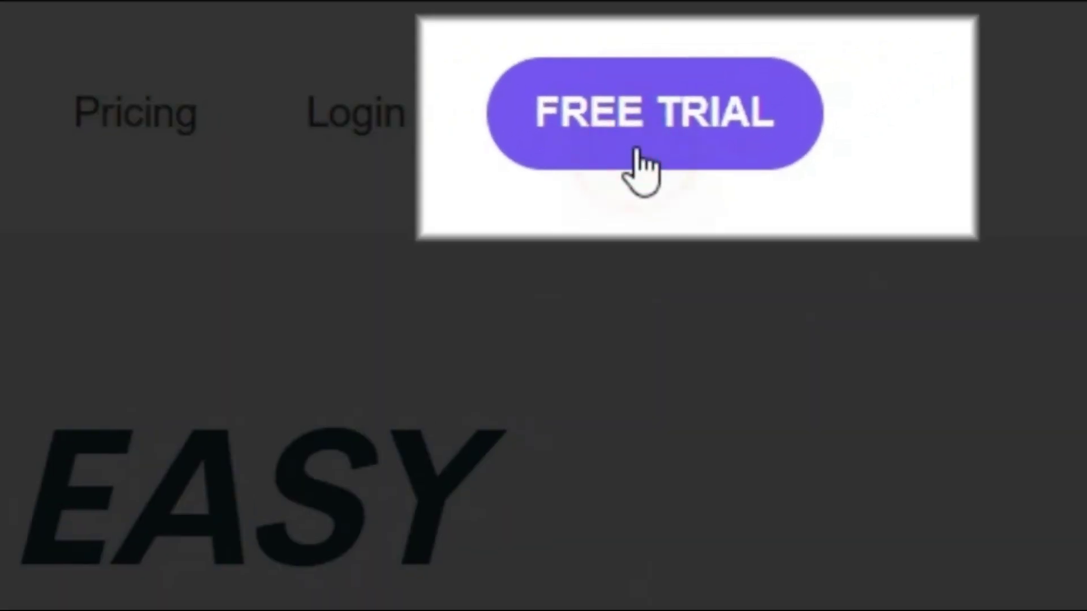
click(890, 65)
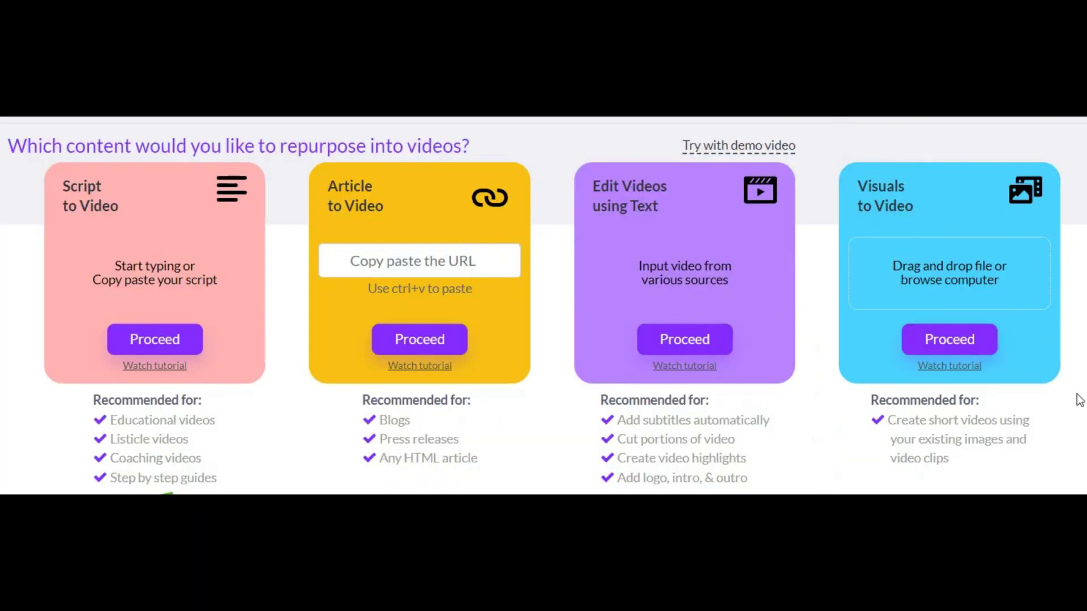
- Paste the meditation blog article's URL for Article to Video and proceed with it
click(400, 258)
key(ctrl+v)
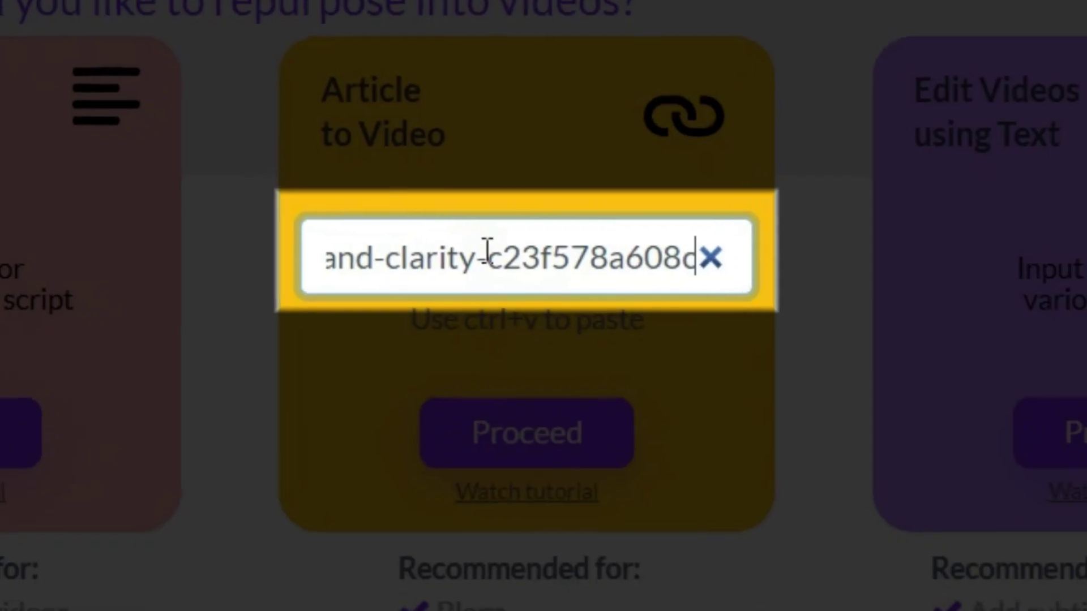
click(521, 440)
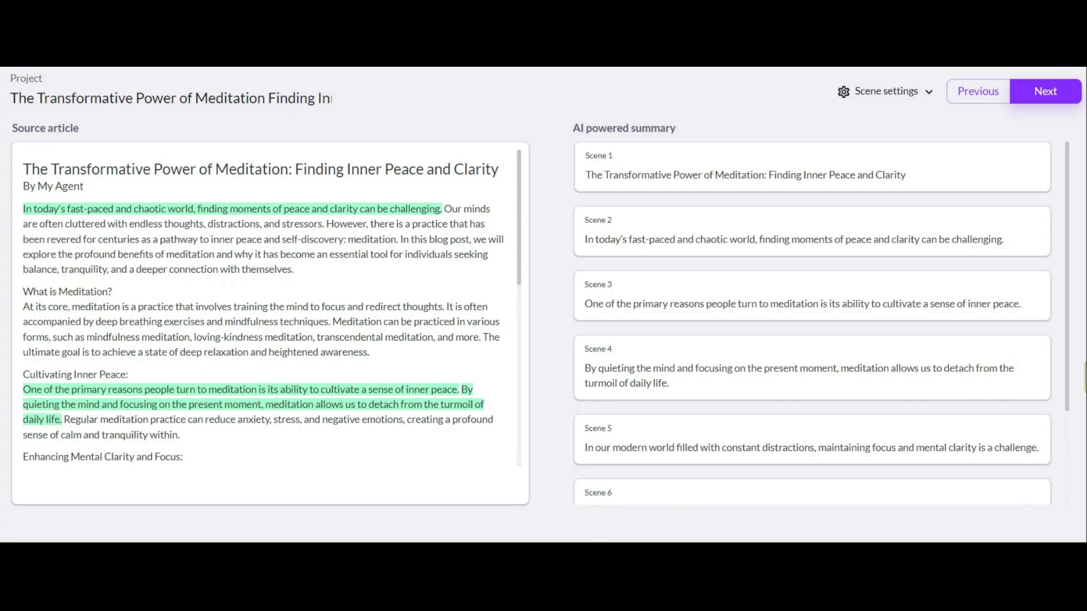
- Add the "Our minds", "What is Meditation?", "At its core" and "It is often" passages to the summary, and delete the "What is Meditation?" scene
scroll(270, 253, down, 7)
scroll(143, 265, up, 5)
scroll(144, 264, up, 3)
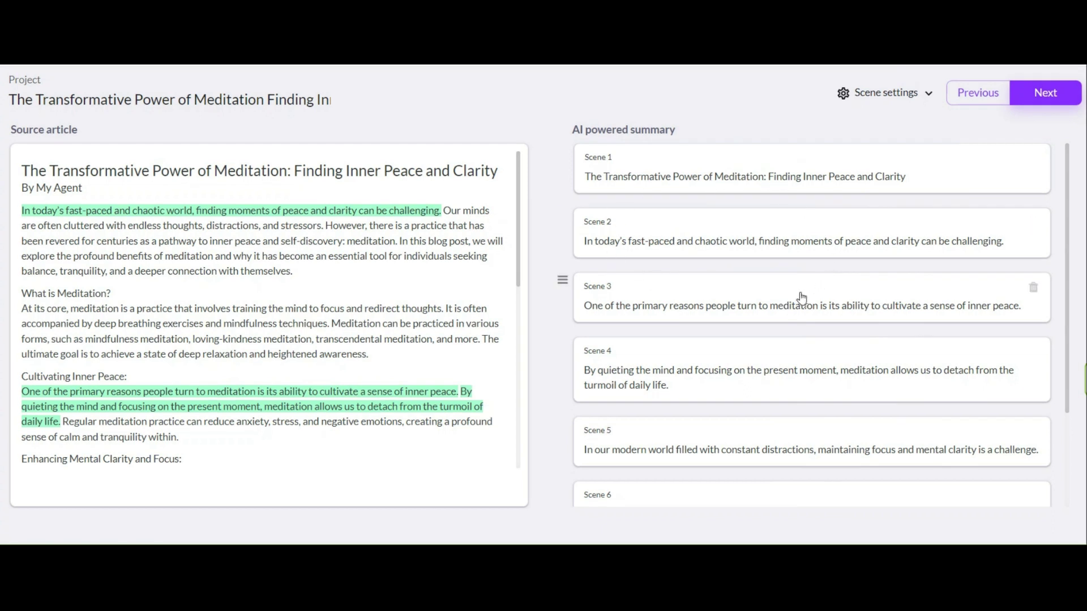
scroll(801, 297, down, 3)
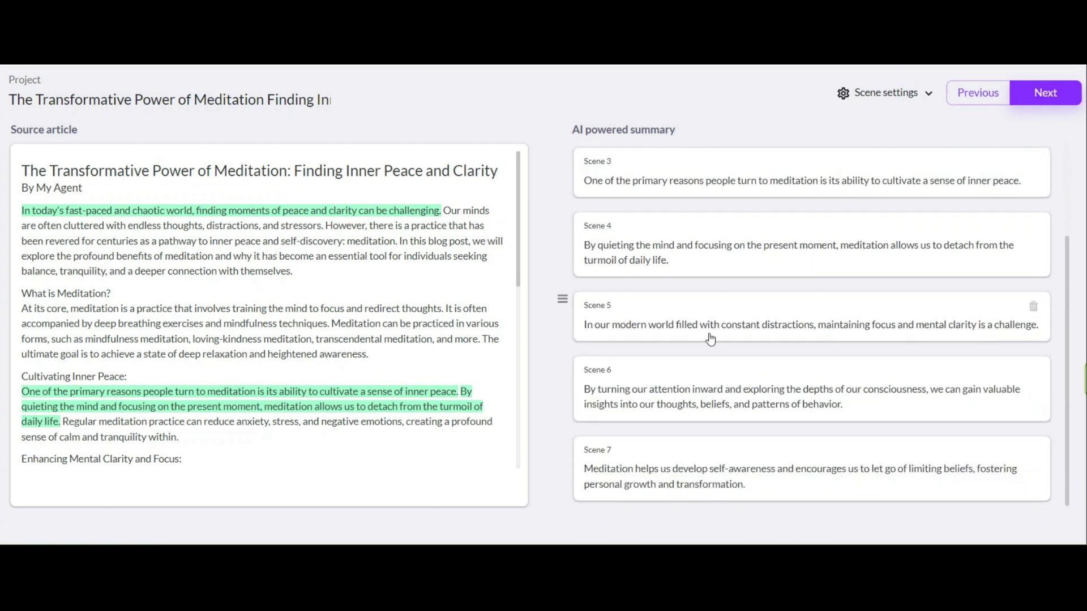
scroll(710, 338, up, 3)
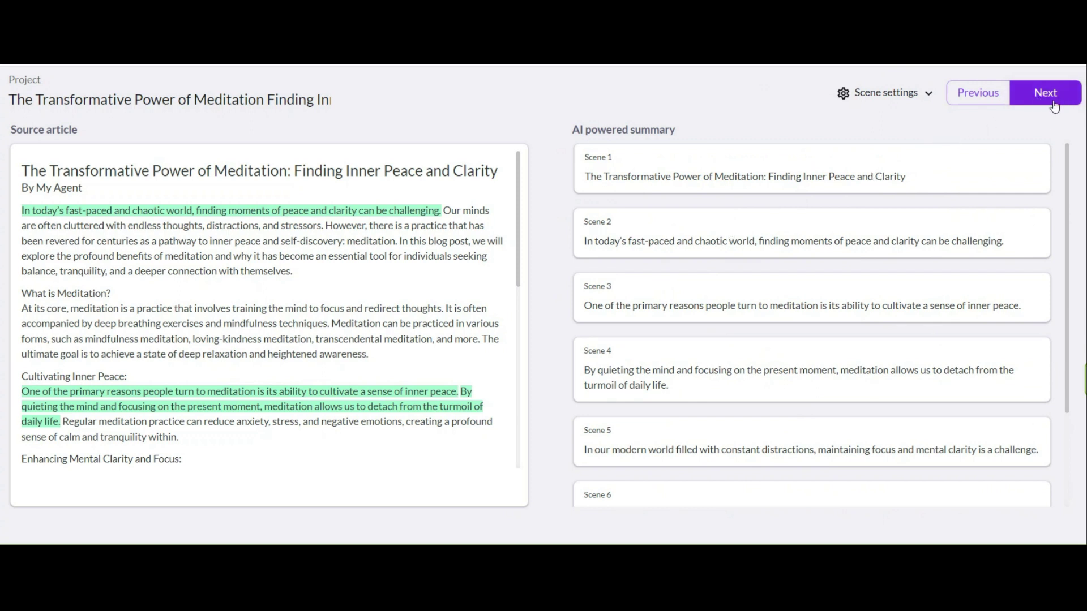
click(468, 212)
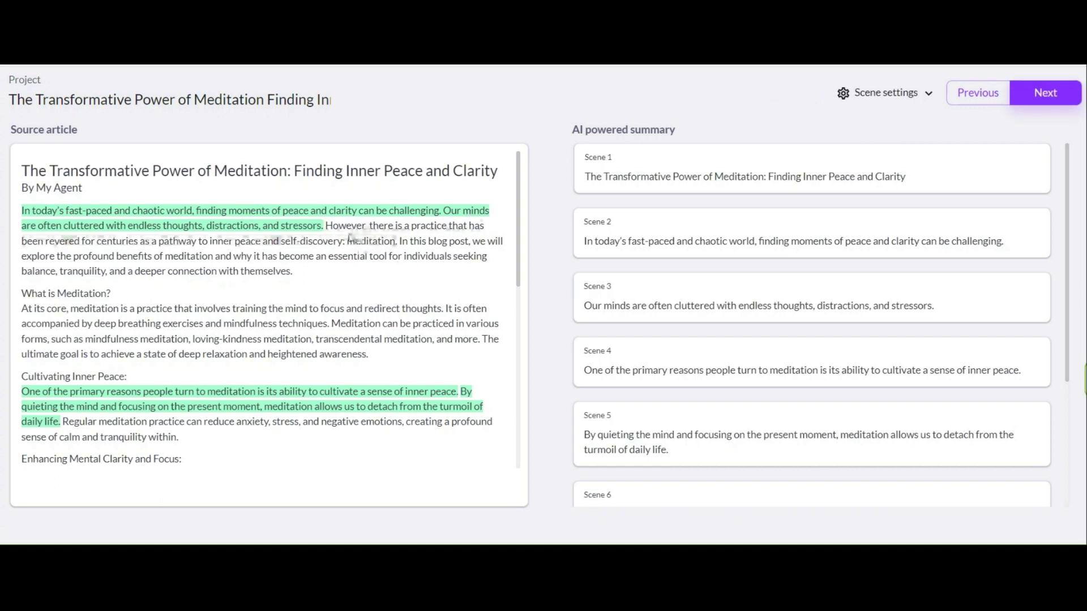
click(61, 295)
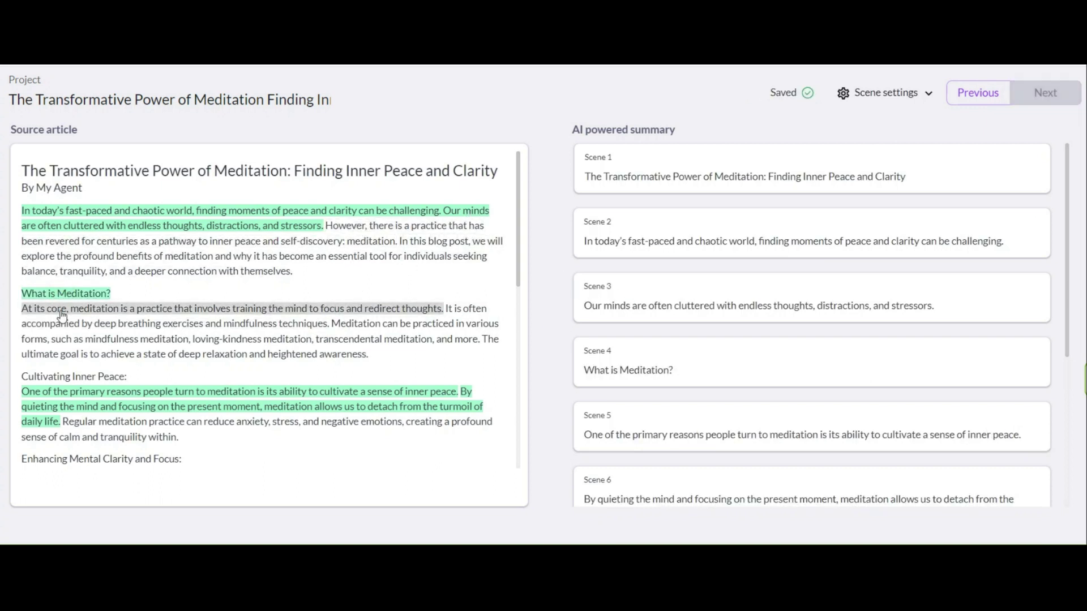
click(62, 311)
click(280, 328)
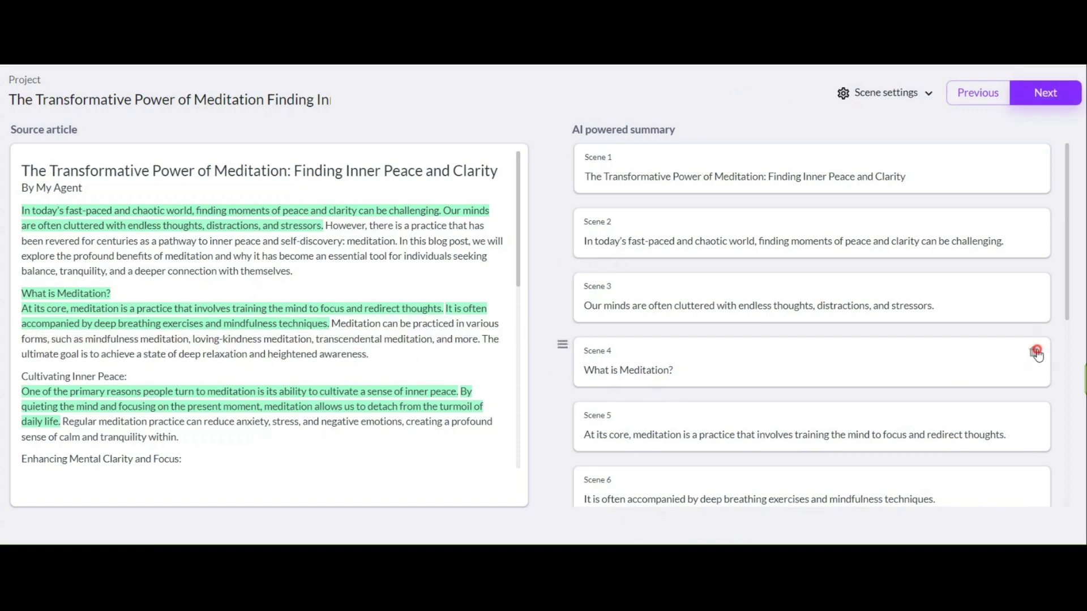
click(1035, 352)
- Toggle auto highlight keywords and auto visuals selection off and back on in the scene settings
click(885, 93)
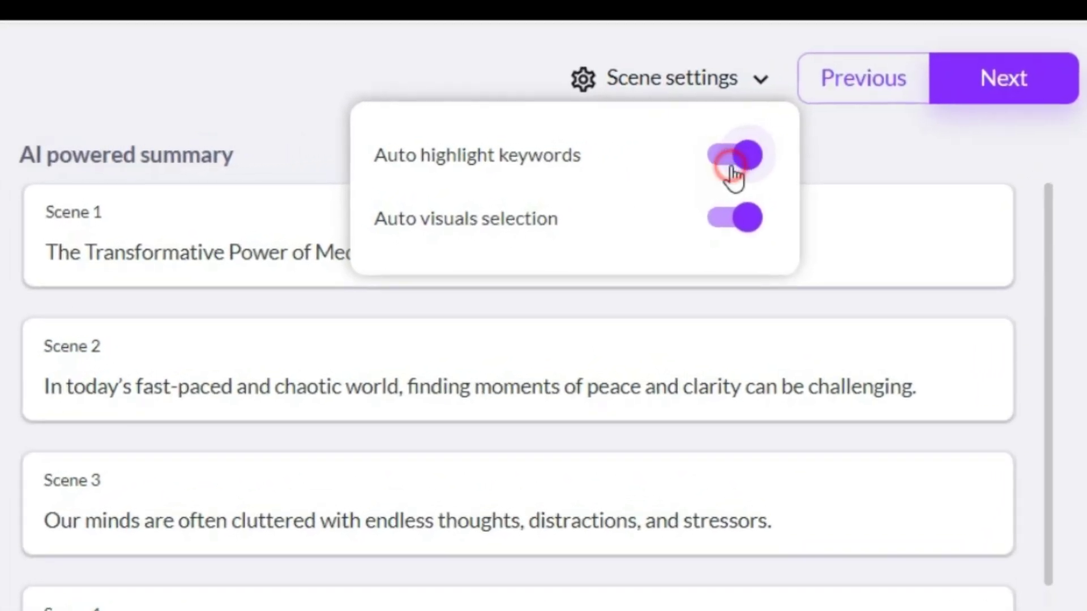
click(806, 147)
click(806, 147)
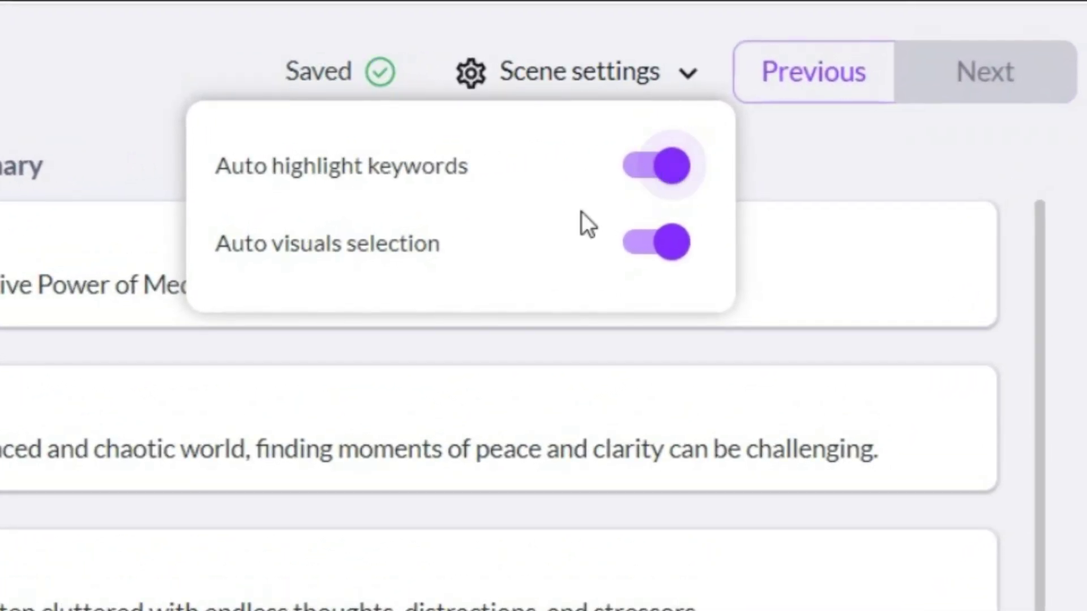
click(649, 248)
click(660, 252)
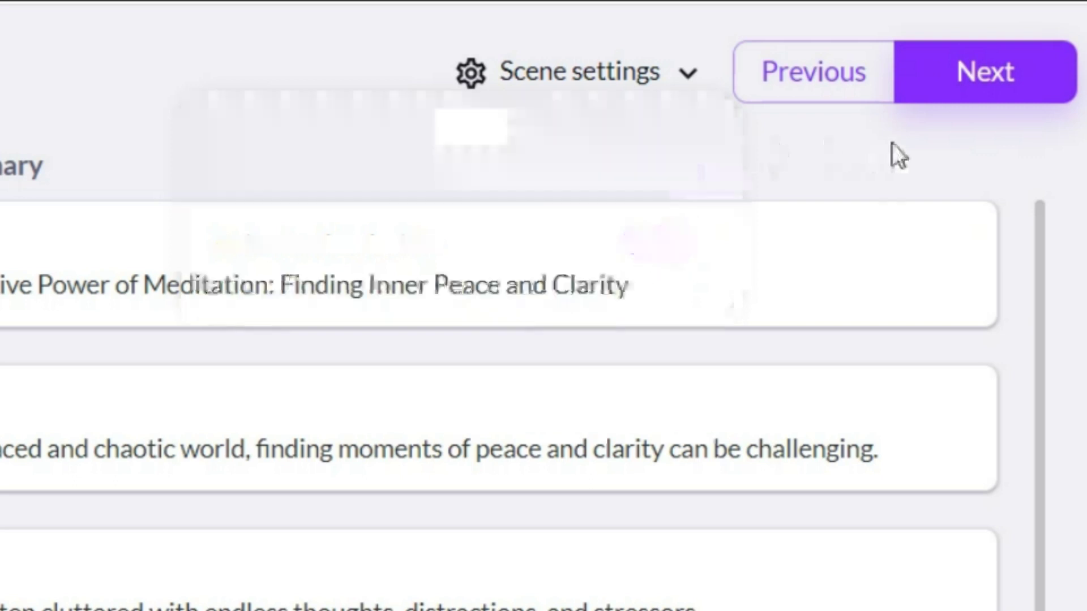
- Proceed to the template library and apply the Corporate template with a 16:9 aspect ratio
click(988, 85)
click(987, 87)
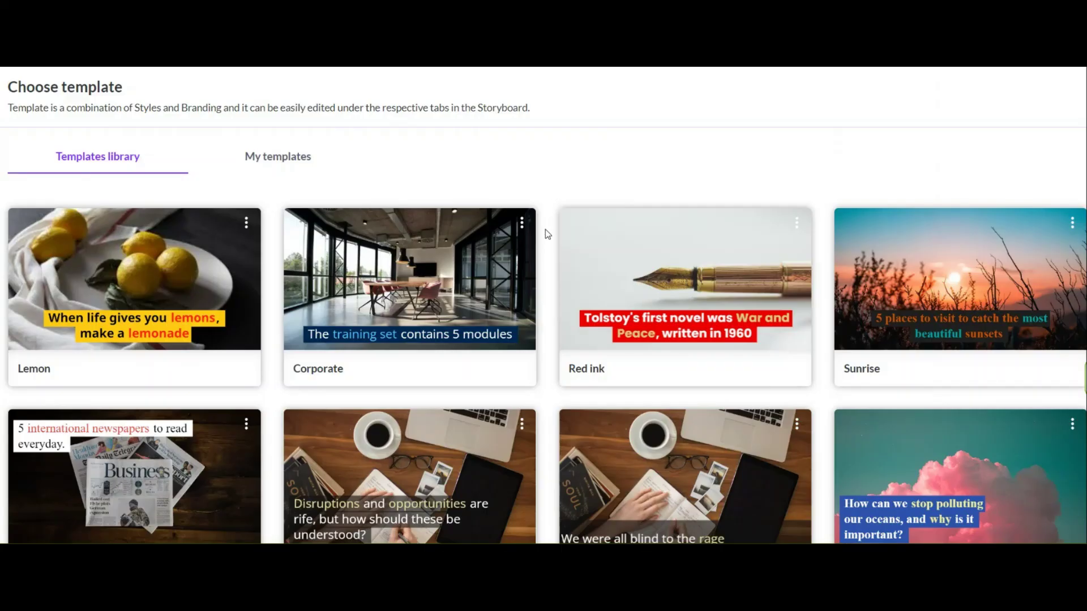
scroll(545, 247, down, 2)
scroll(545, 247, down, 12)
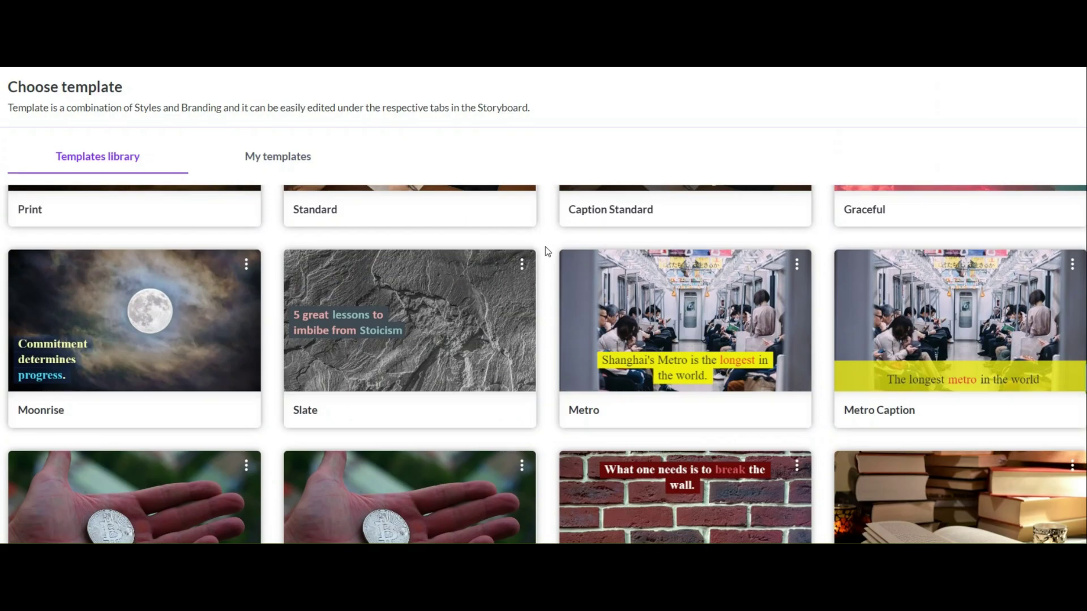
scroll(546, 247, down, 10)
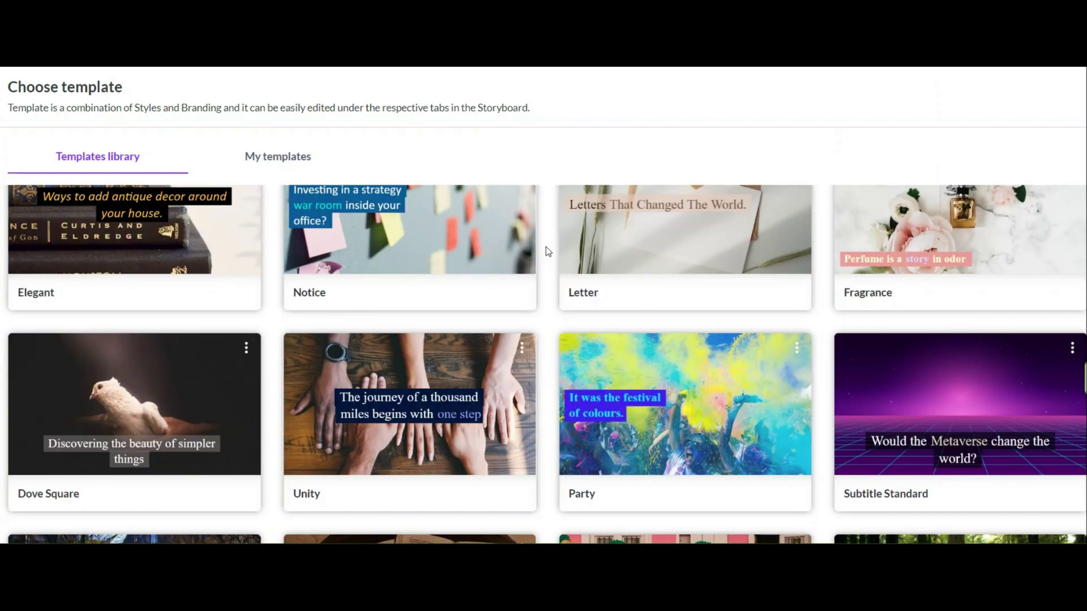
scroll(546, 247, up, 8)
scroll(549, 251, down, 8)
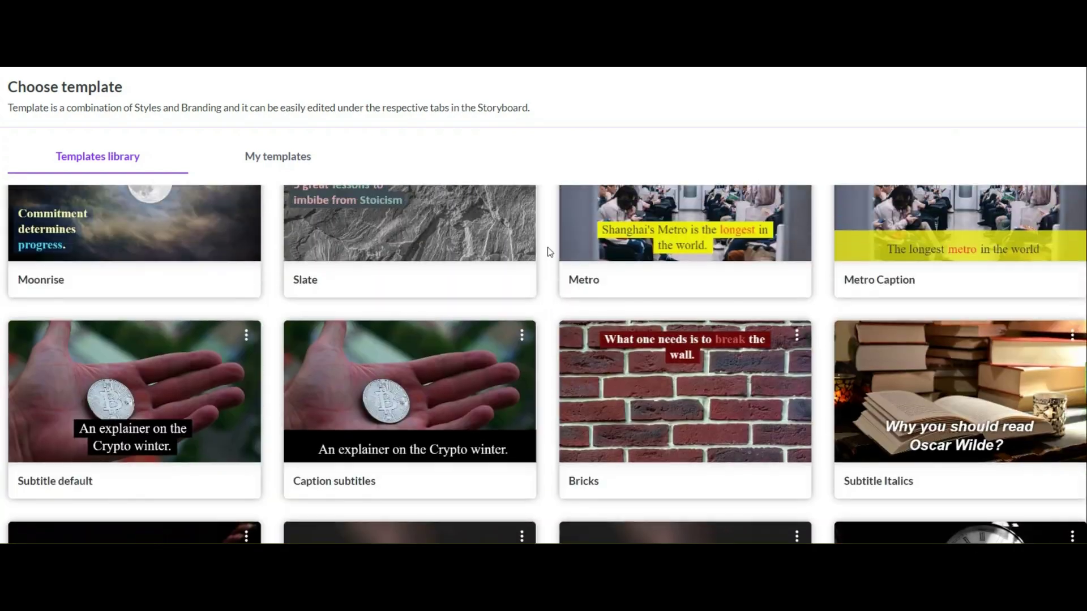
scroll(549, 251, up, 20)
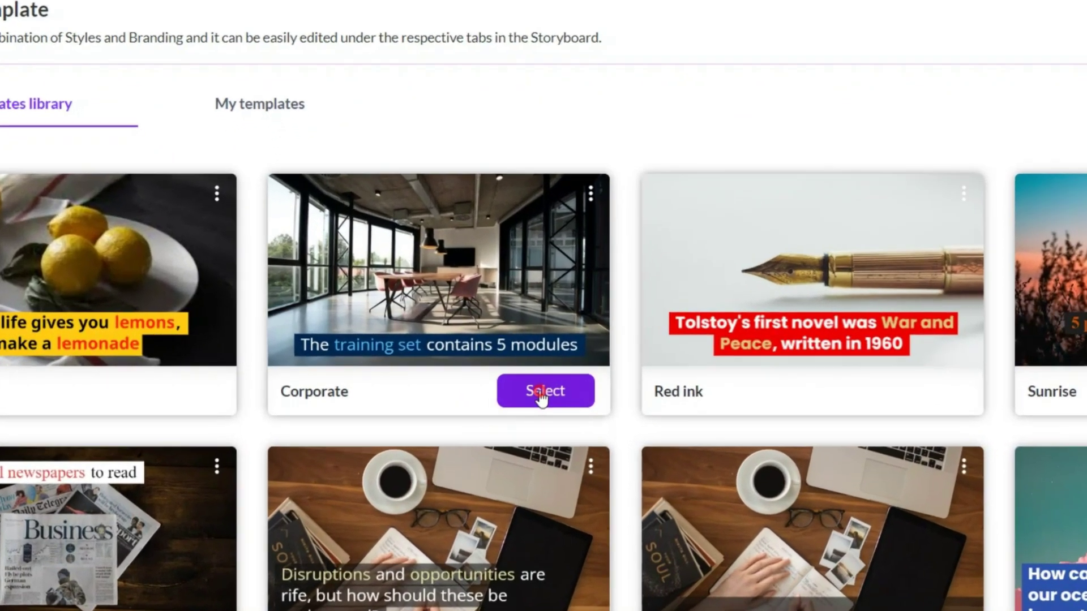
click(489, 369)
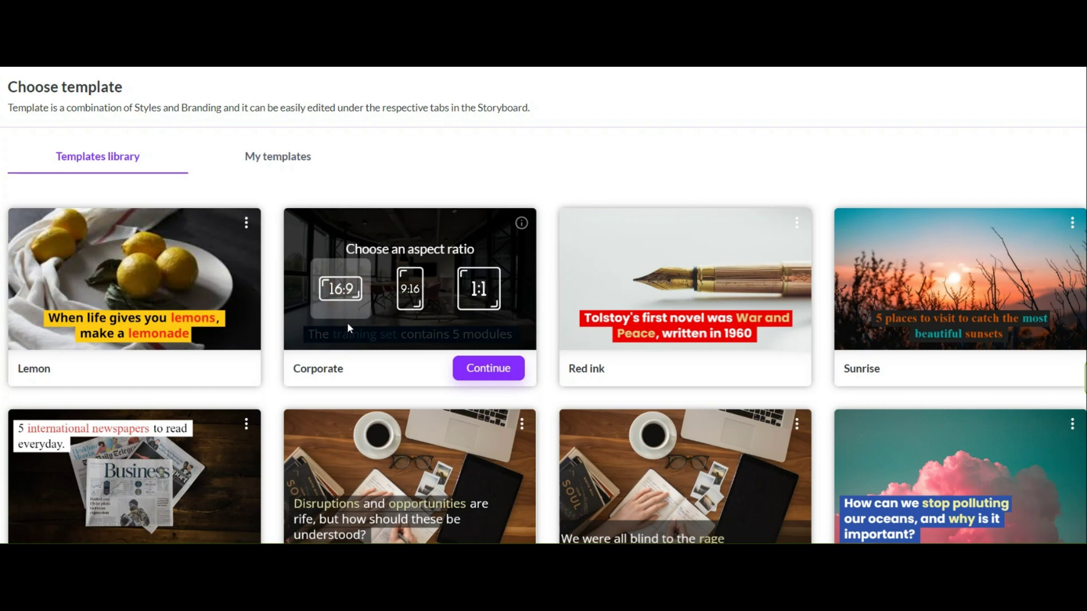
click(489, 369)
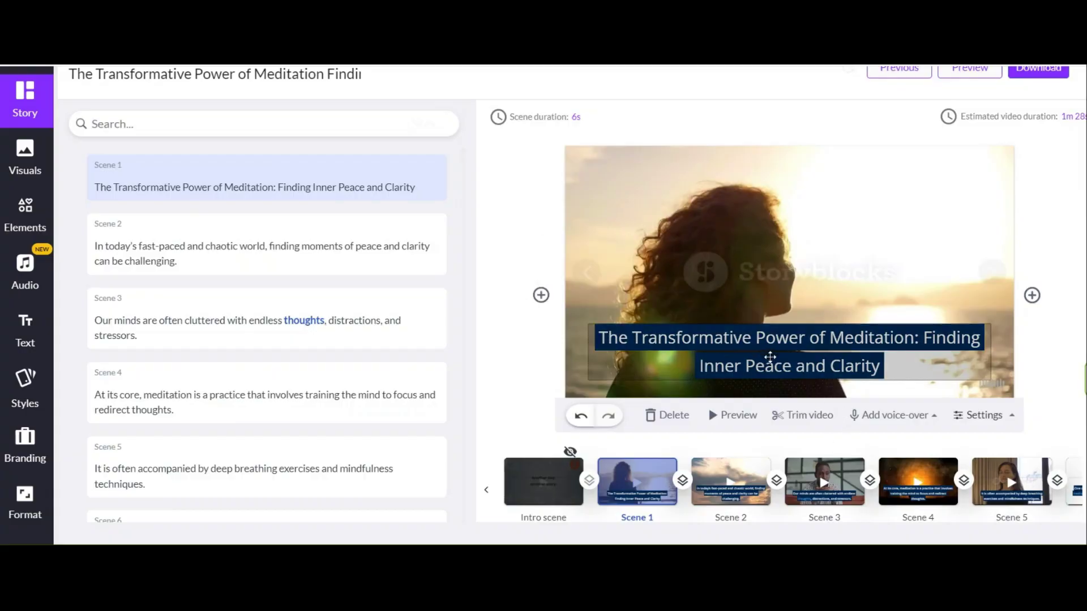
- Replace the visual of scene 3 with the library clip of the hooded man in an autumn park
click(741, 478)
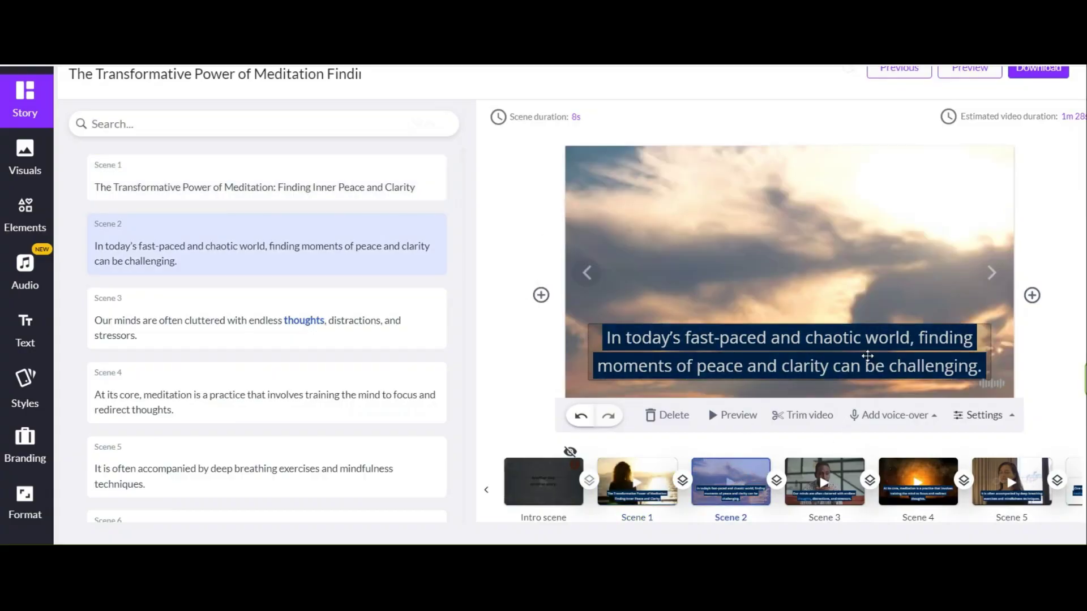
click(831, 487)
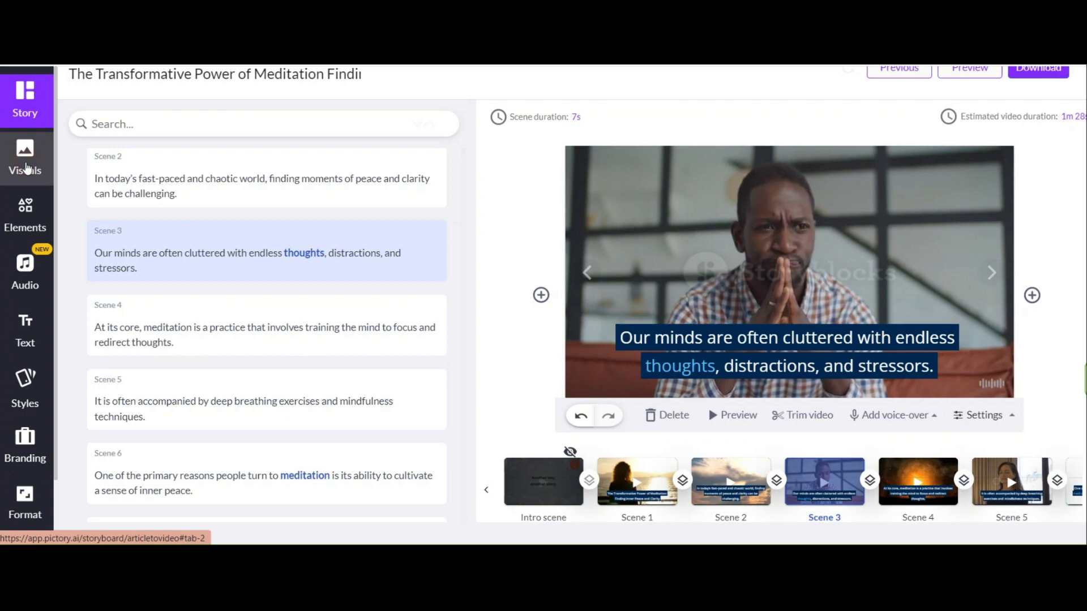
click(25, 165)
scroll(260, 410, down, 5)
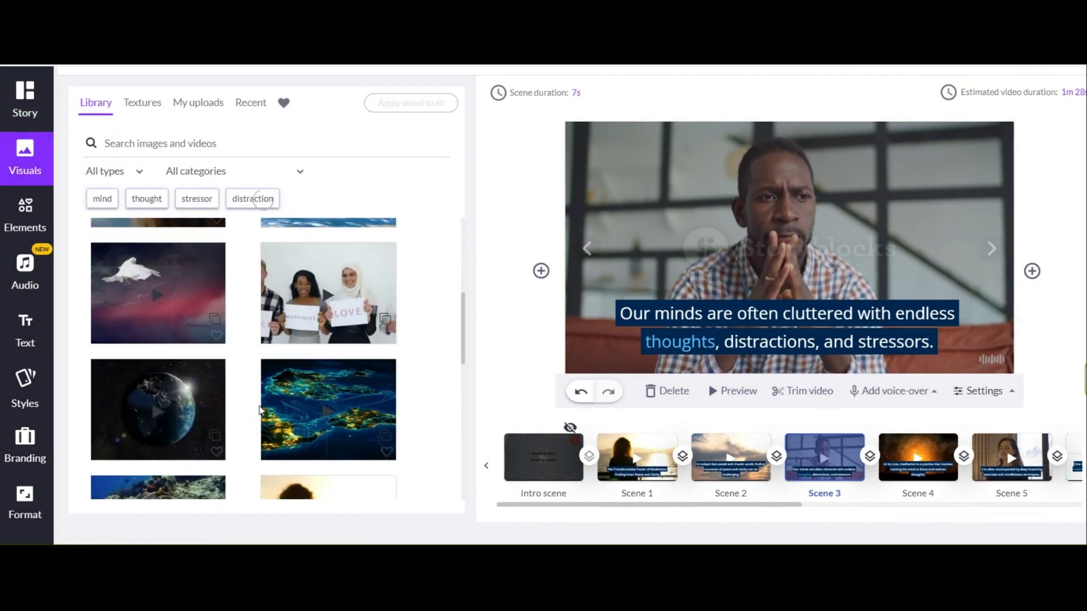
scroll(259, 410, up, 5)
click(179, 395)
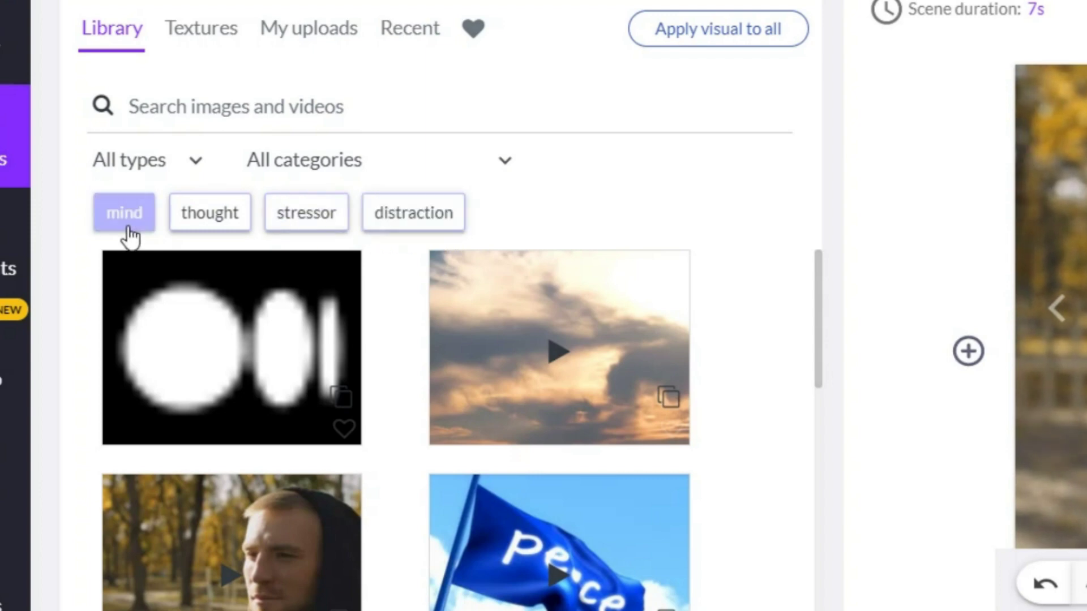
- Filter the visuals library by the suggested keywords and apply the "mind" clip of the man relaxing with hands behind his head to scene 3
click(127, 226)
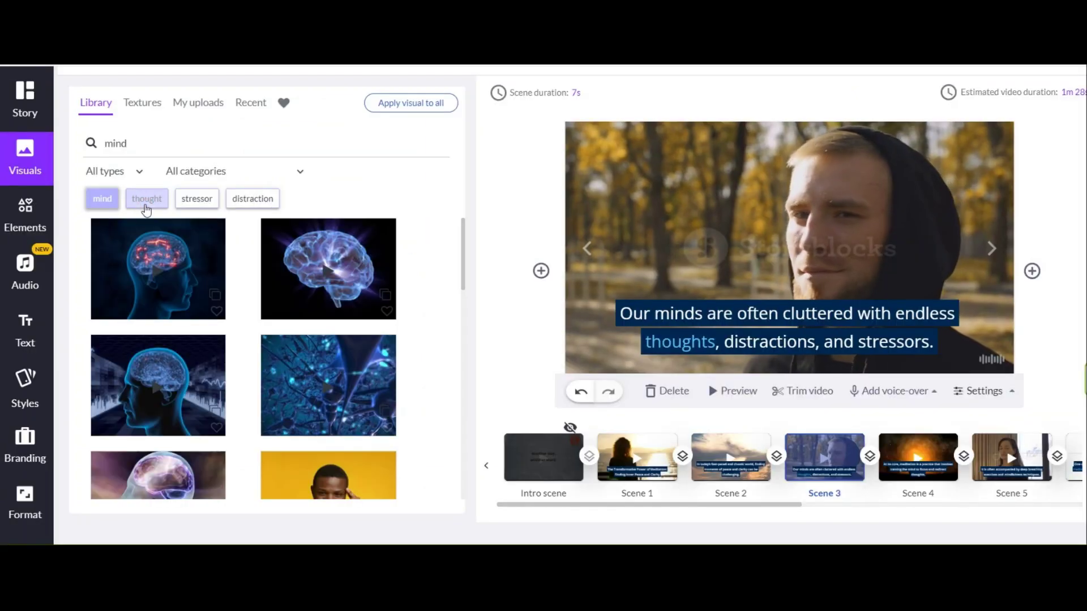
click(210, 226)
click(251, 201)
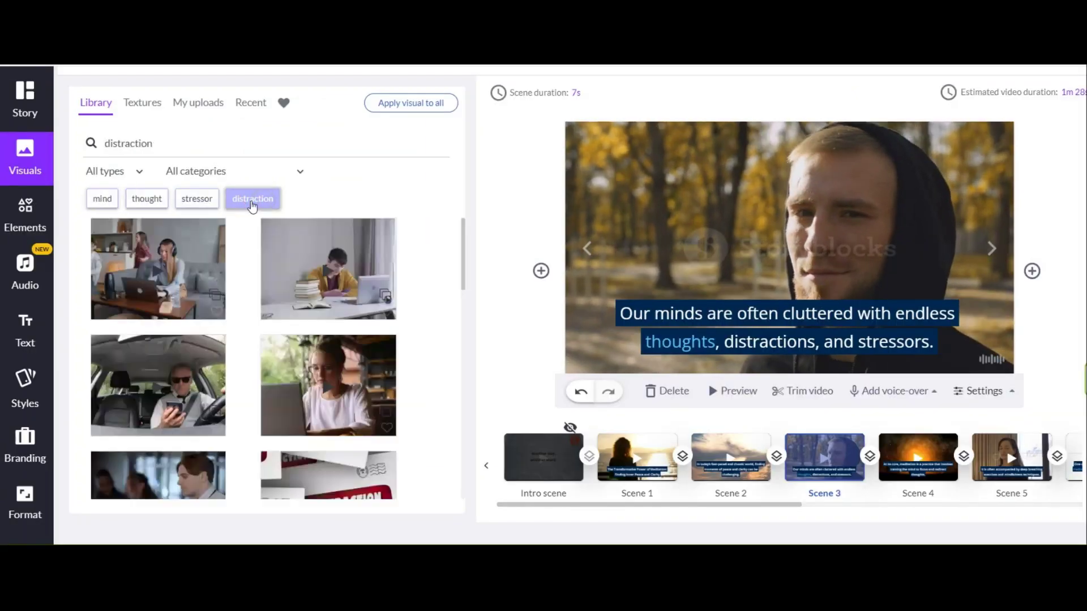
click(111, 200)
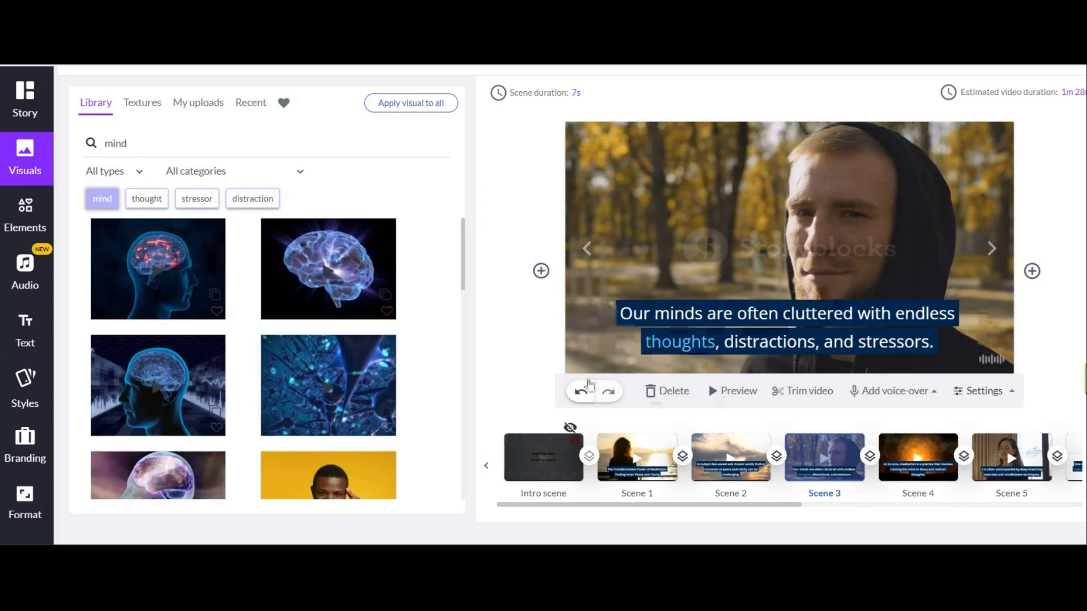
scroll(340, 351, down, 6)
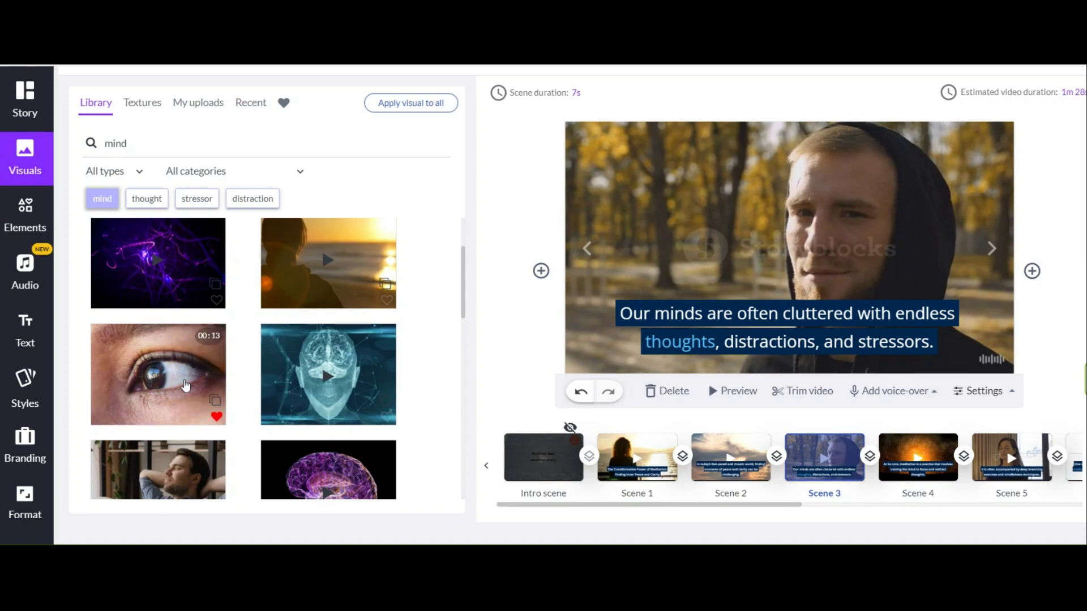
scroll(185, 386, down, 4)
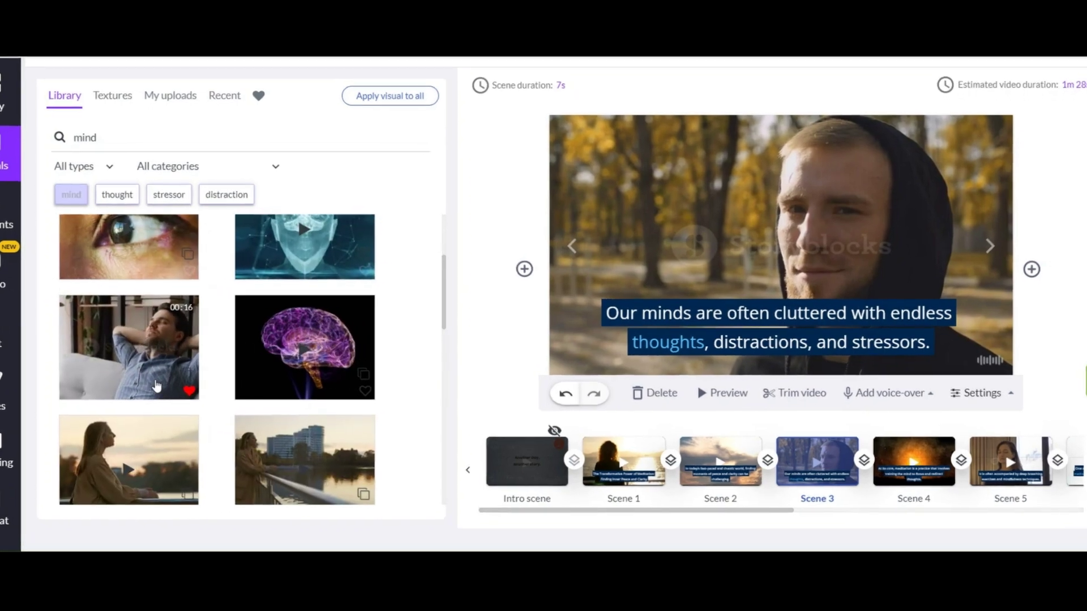
click(158, 387)
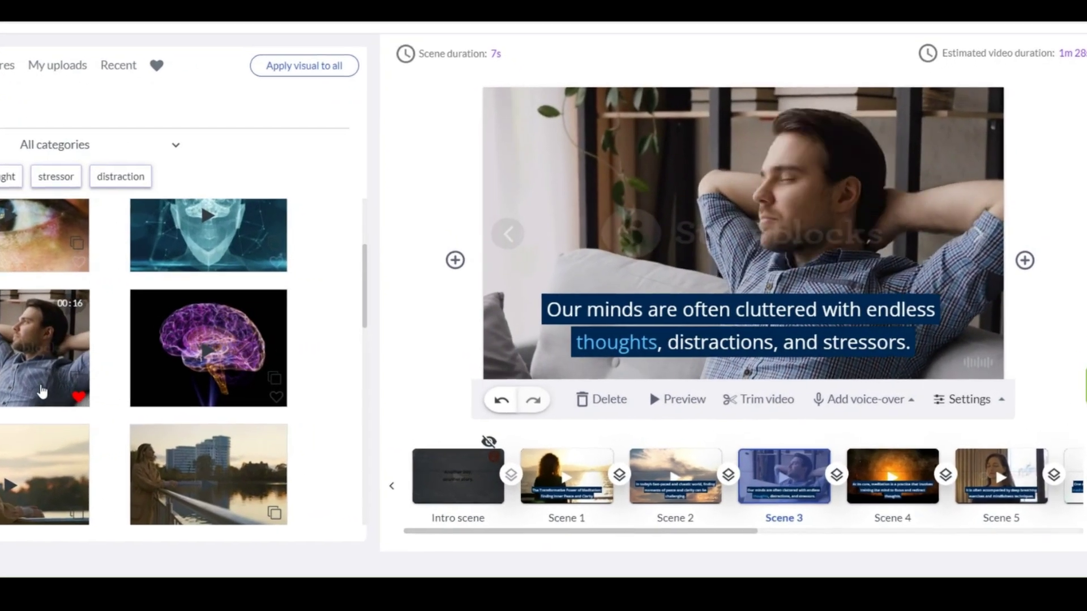
- Examine the visuals and captions of scenes 1 through 10 in the storyboard
click(576, 483)
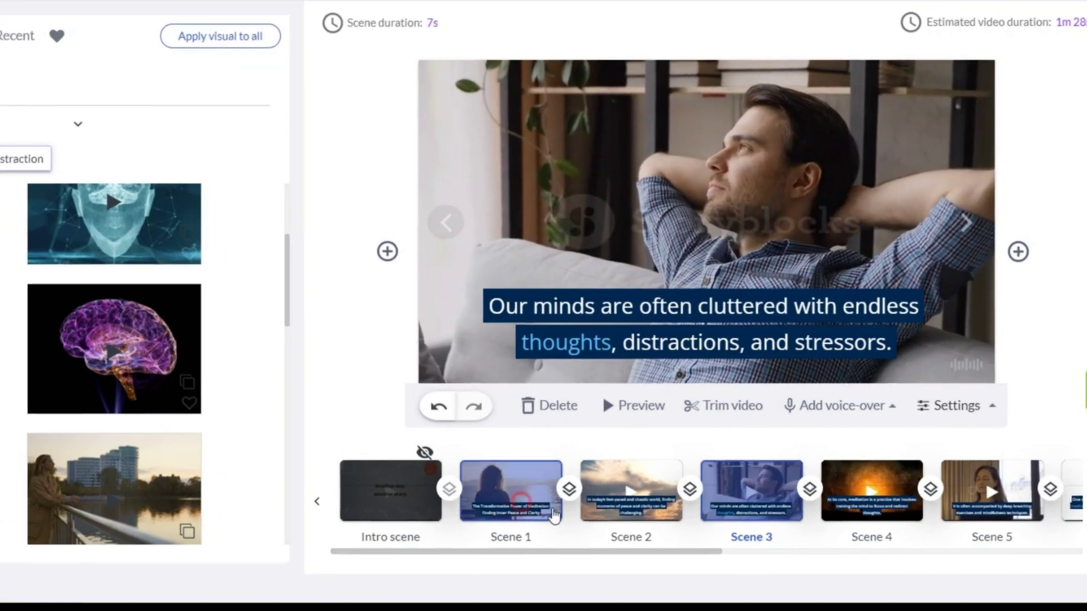
click(648, 512)
click(778, 512)
click(851, 475)
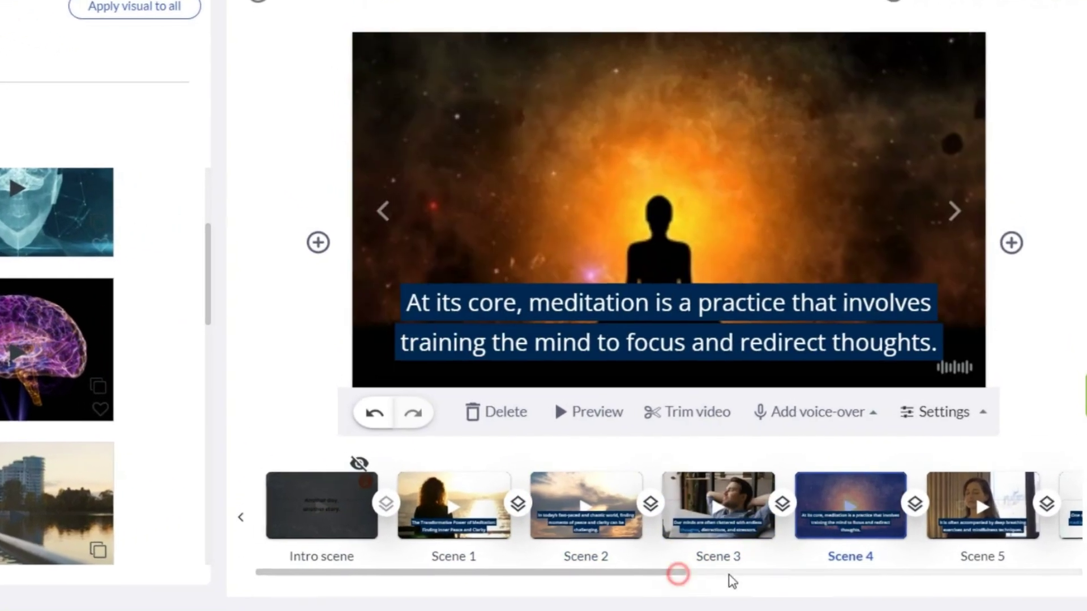
drag(677, 573, 781, 573)
click(769, 522)
drag(645, 592, 970, 593)
click(526, 554)
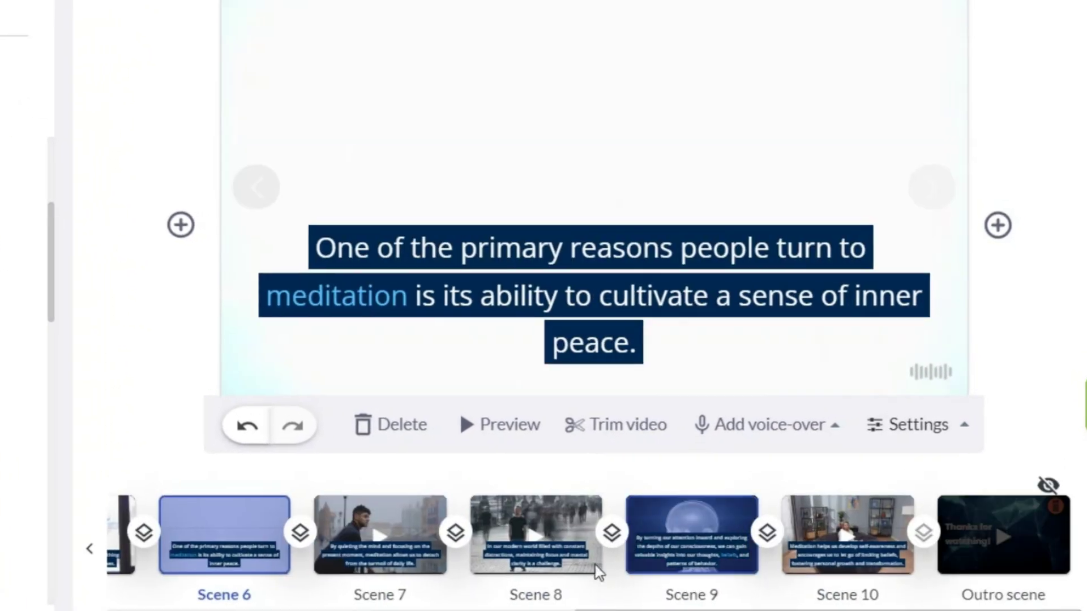
click(400, 568)
click(541, 569)
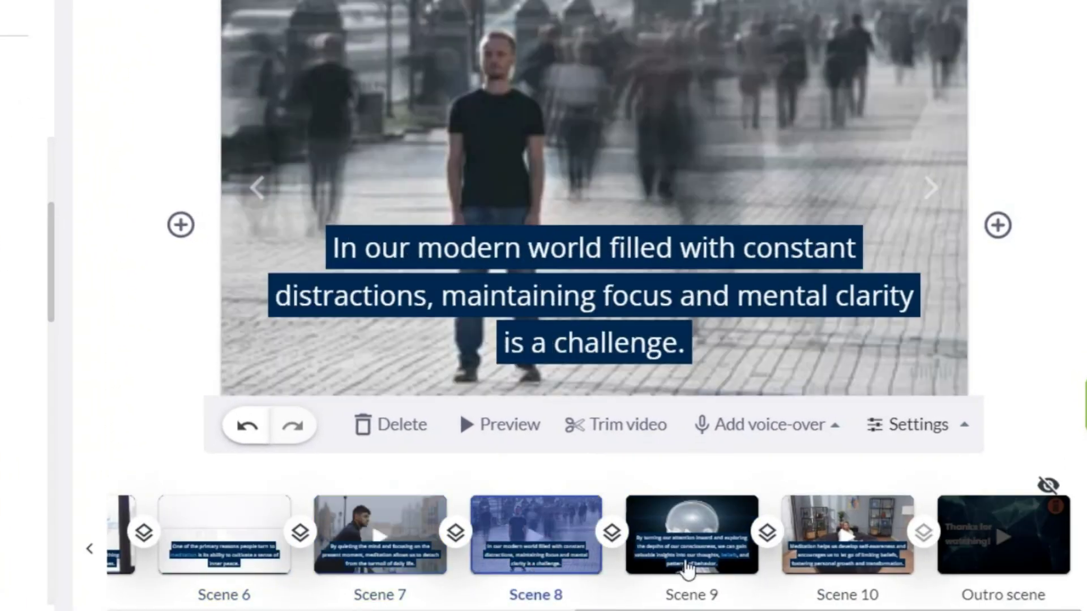
click(688, 569)
click(827, 566)
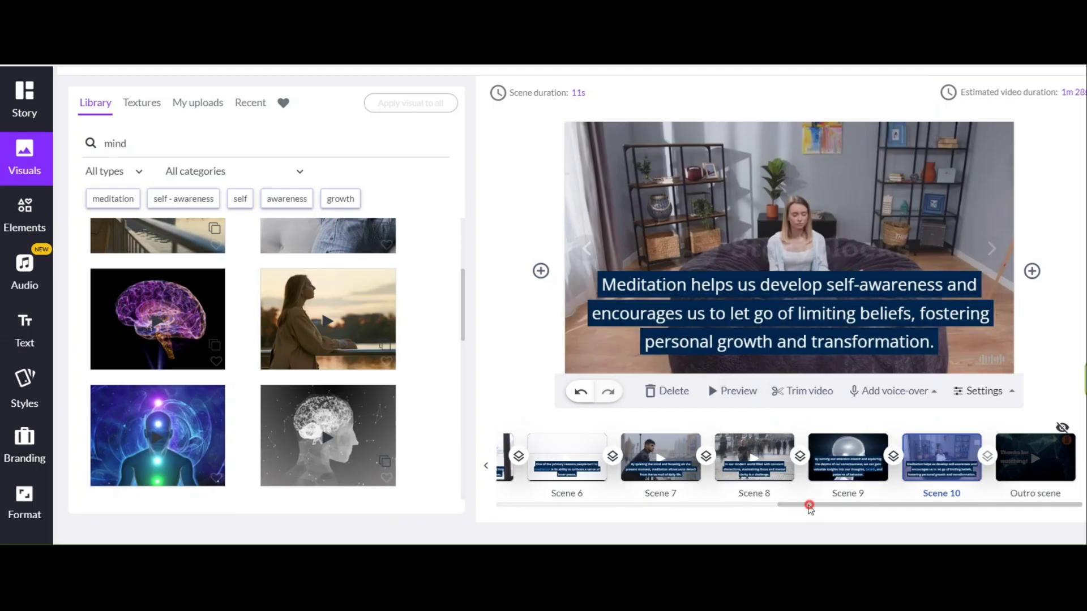
- Set the caption of scene 1 to font size 25 and apply the style to all scenes
drag(810, 508, 529, 507)
click(542, 456)
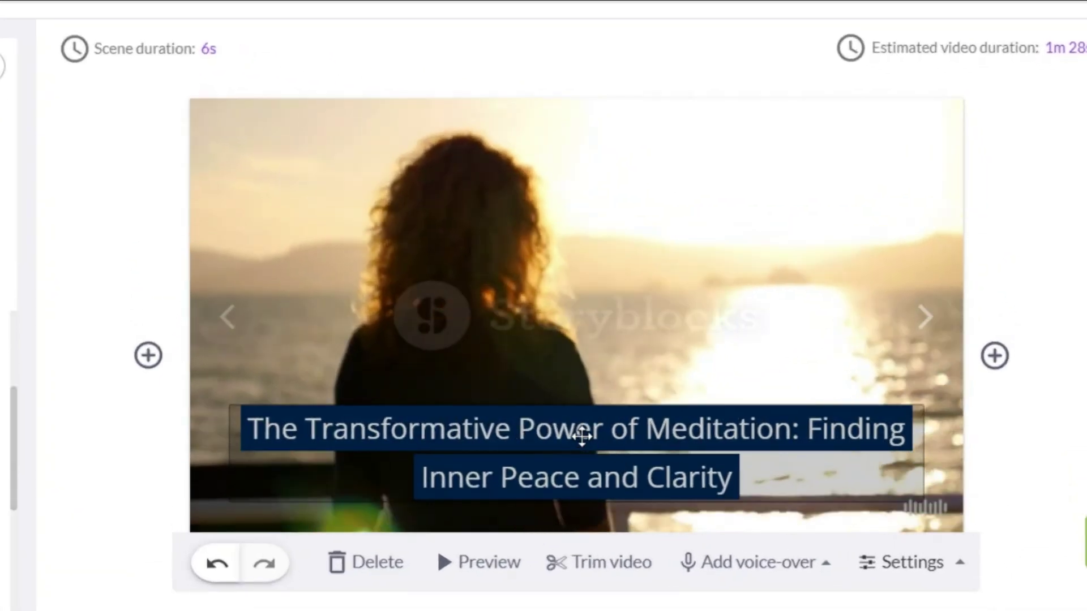
click(582, 436)
click(286, 55)
text(25)
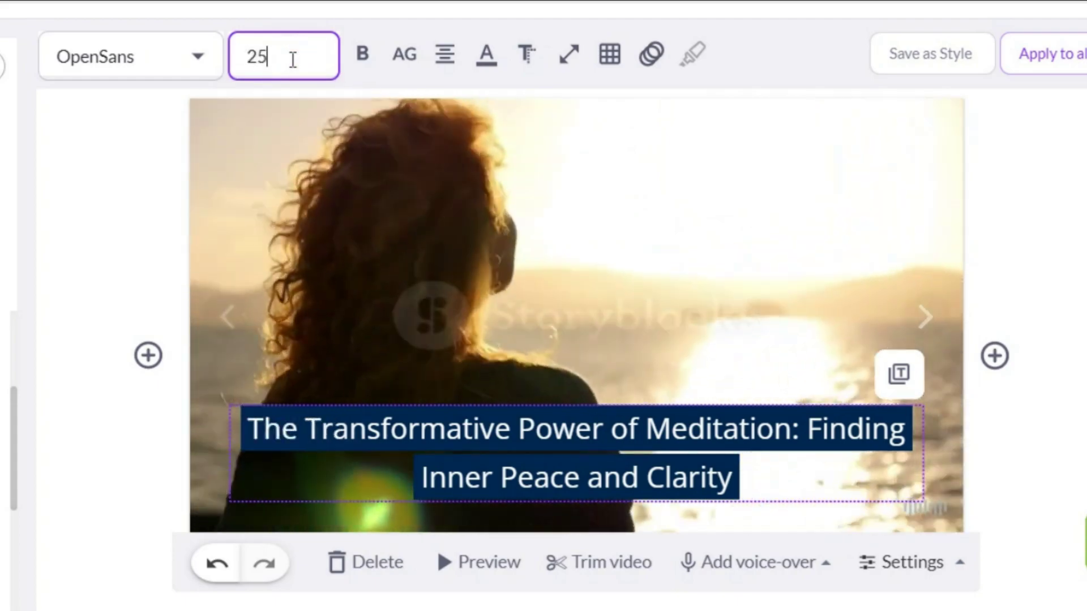
key(Return)
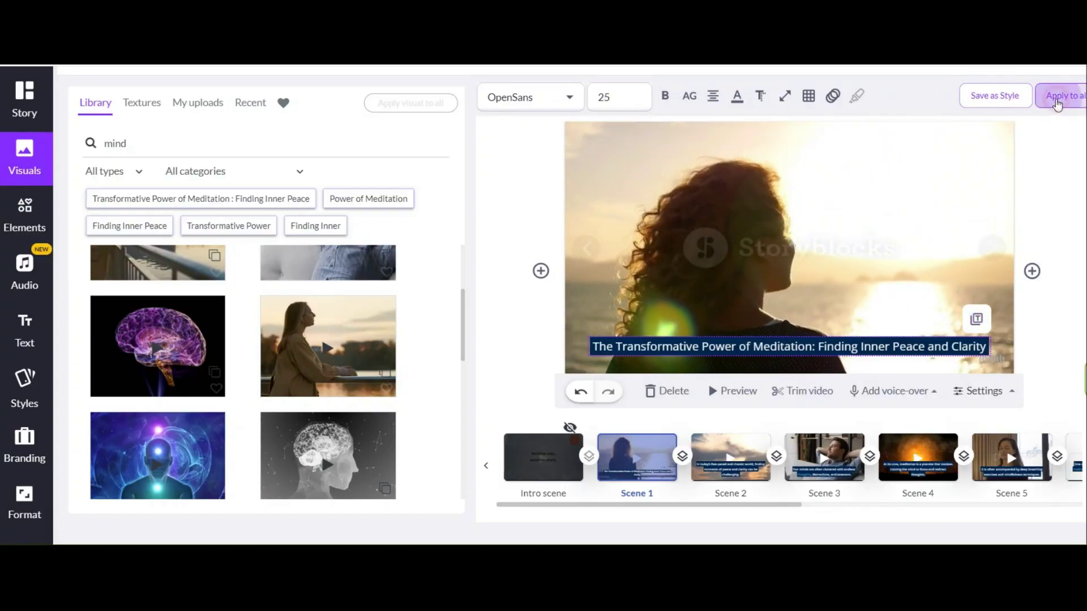
- Open the voice-over tracks in the audio library and browse the available English voices
click(25, 271)
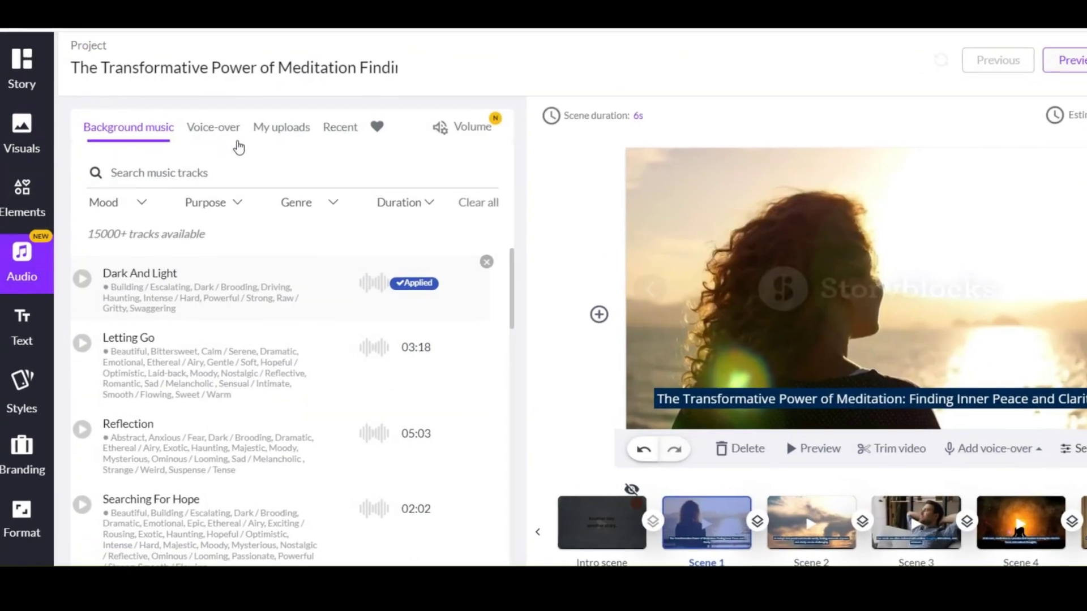
click(222, 128)
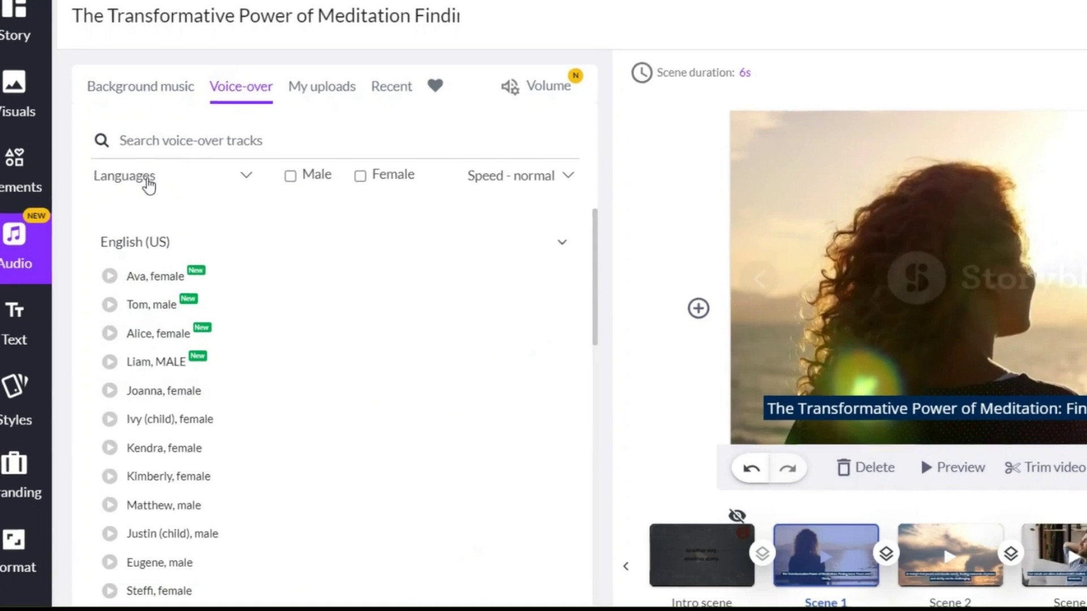
scroll(300, 218, down, 15)
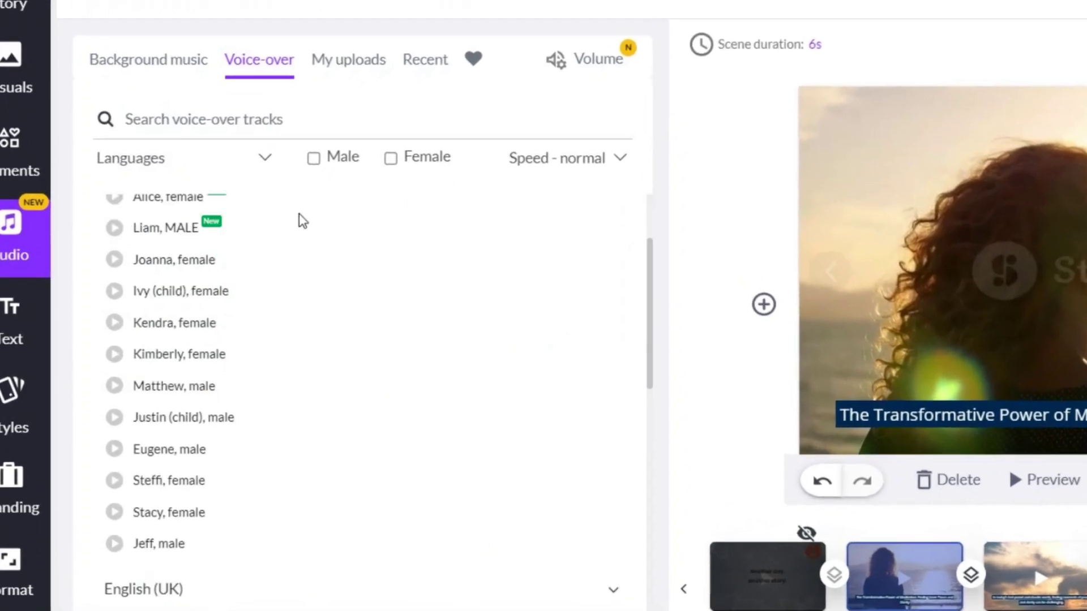
scroll(301, 290, down, 2)
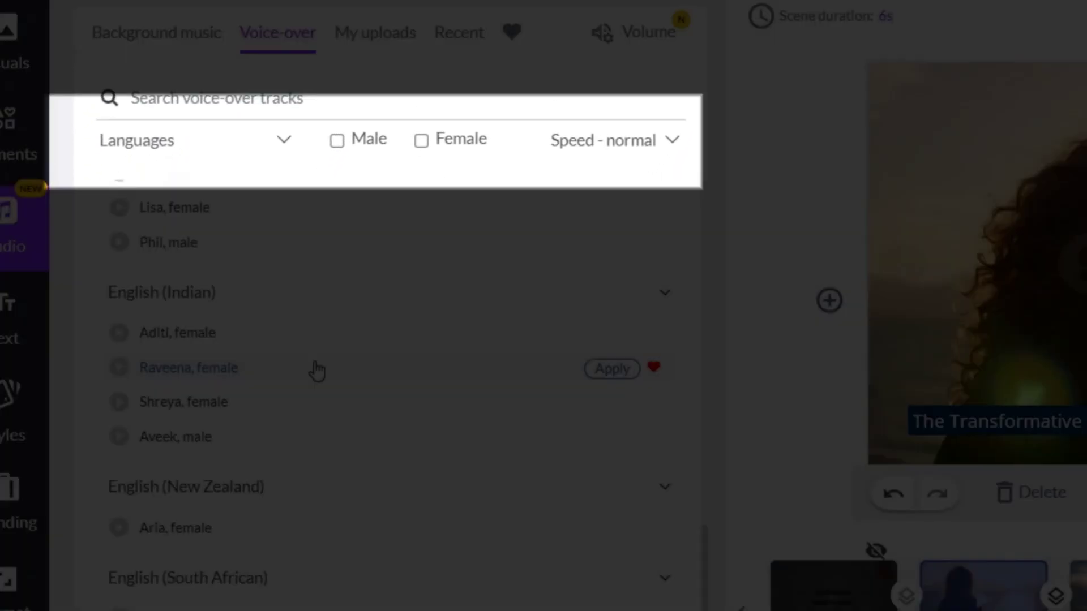
scroll(328, 330, up, 5)
scroll(345, 351, up, 10)
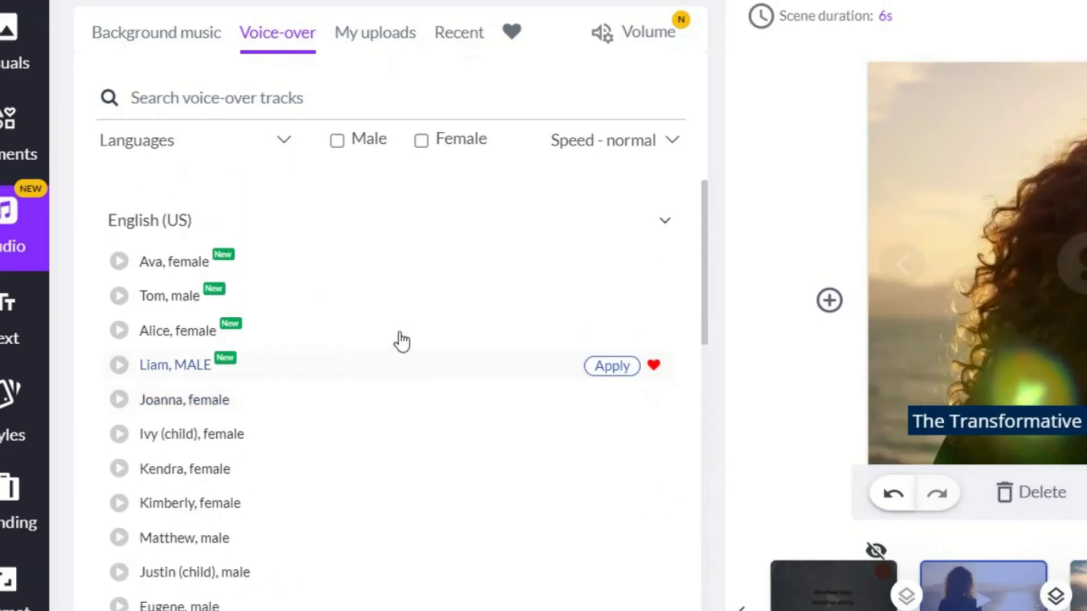
- Listen to the Ava, Tom, Alice and Liam voice samples and apply the Liam voice-over to the video
click(119, 262)
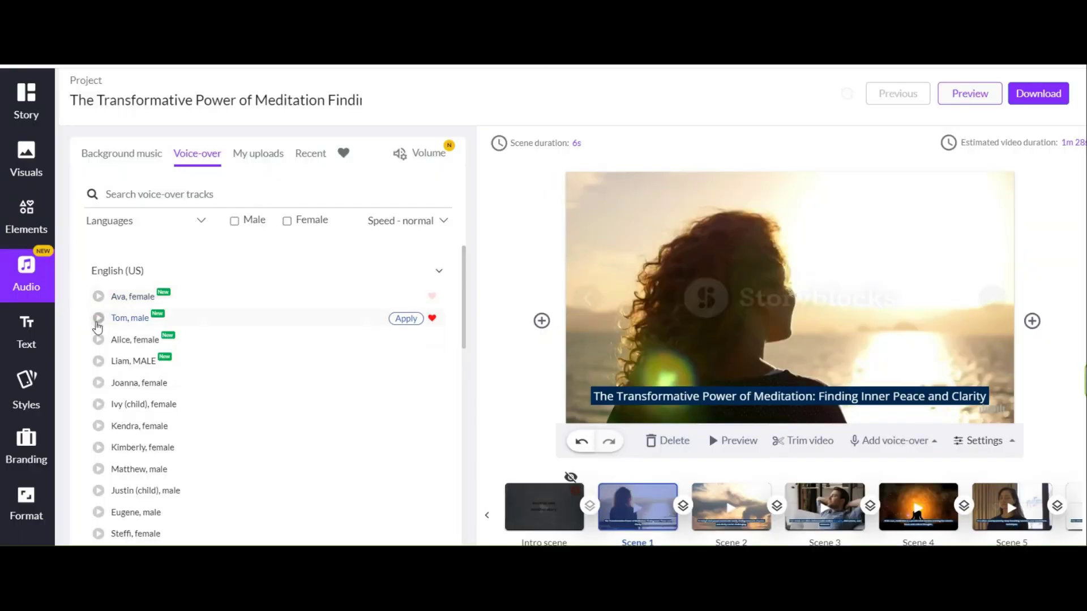
click(97, 320)
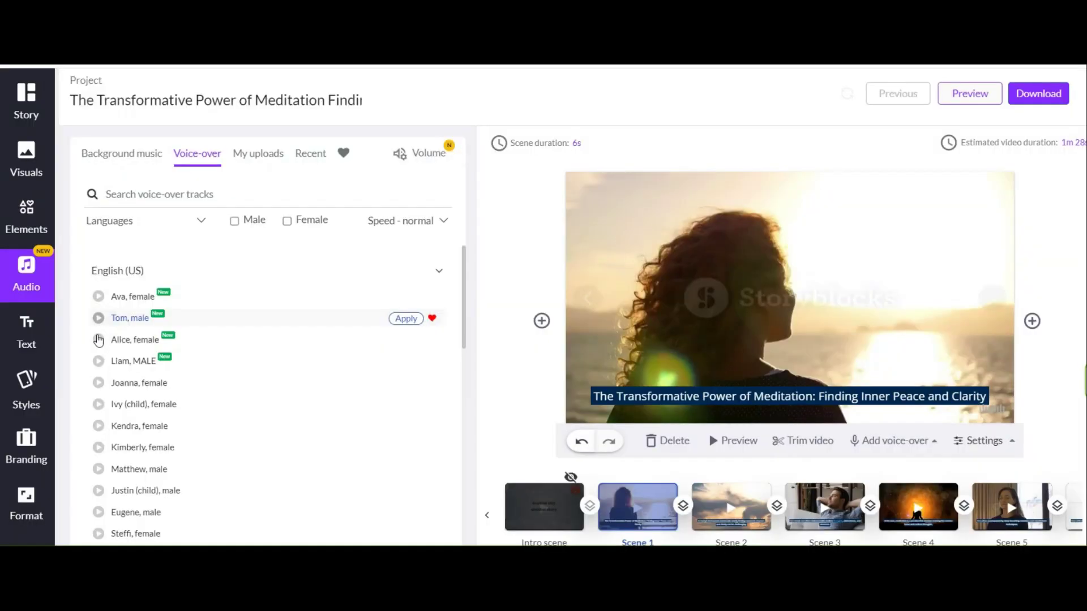
click(98, 341)
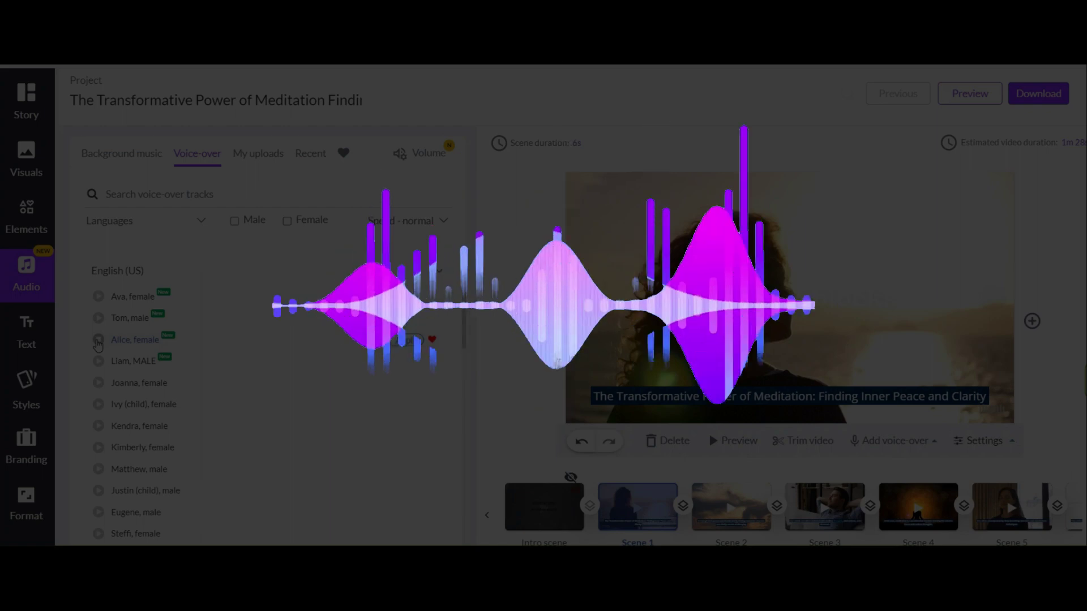
click(97, 363)
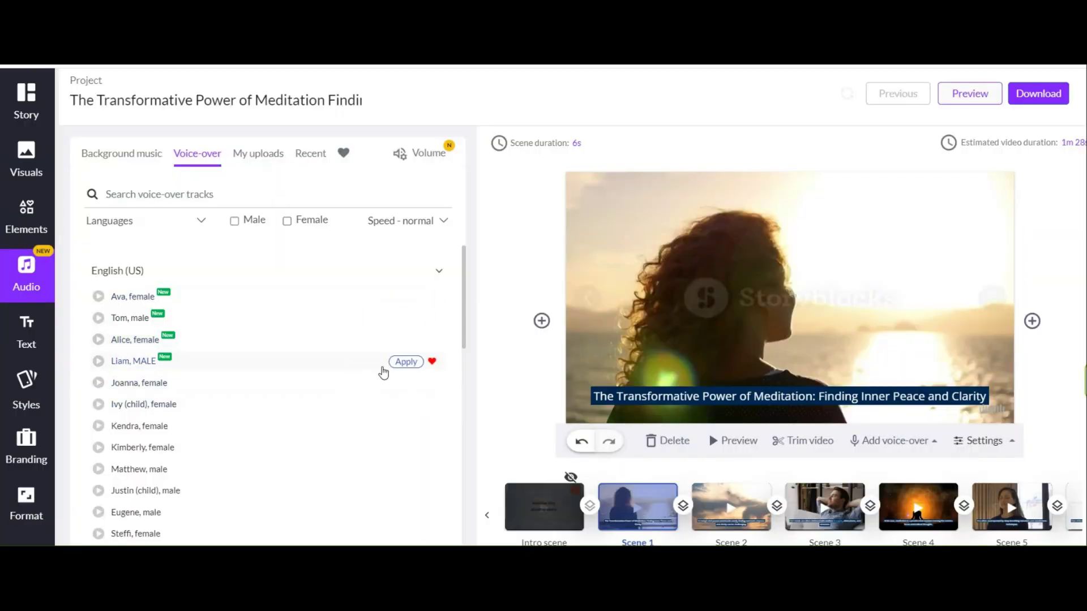
click(405, 363)
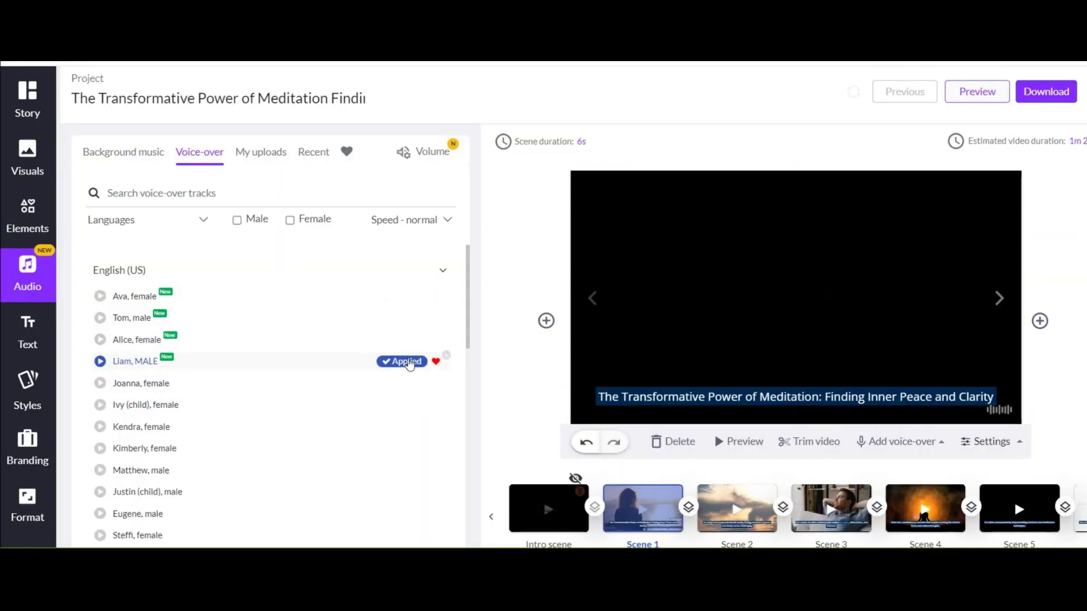
- Check the upload area for own voice-overs and browse the available background music tracks
click(258, 152)
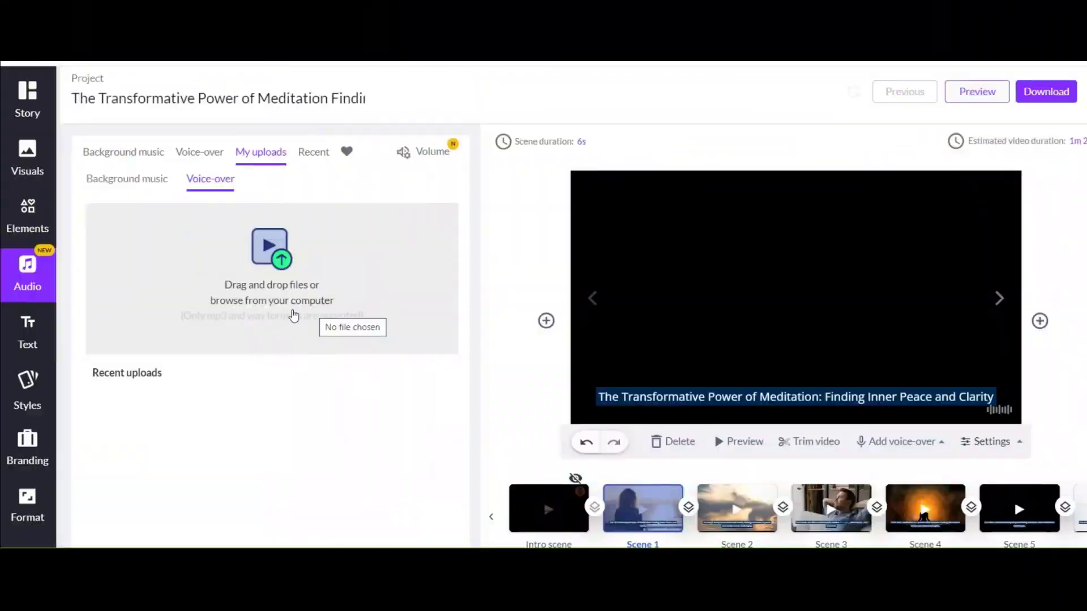
click(124, 155)
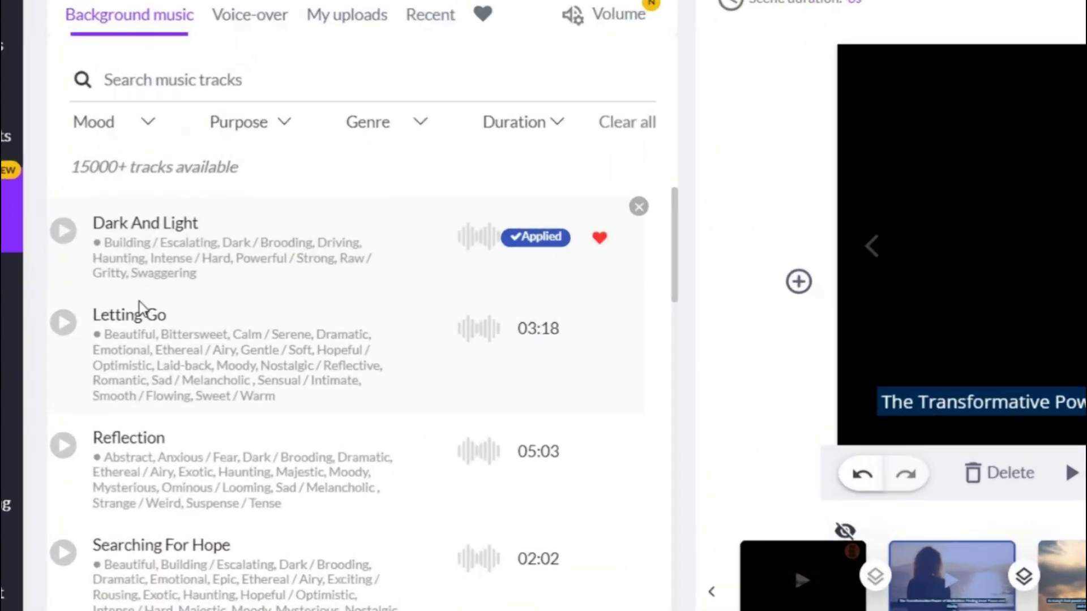
scroll(149, 382, down, 5)
scroll(171, 376, down, 5)
scroll(206, 447, up, 10)
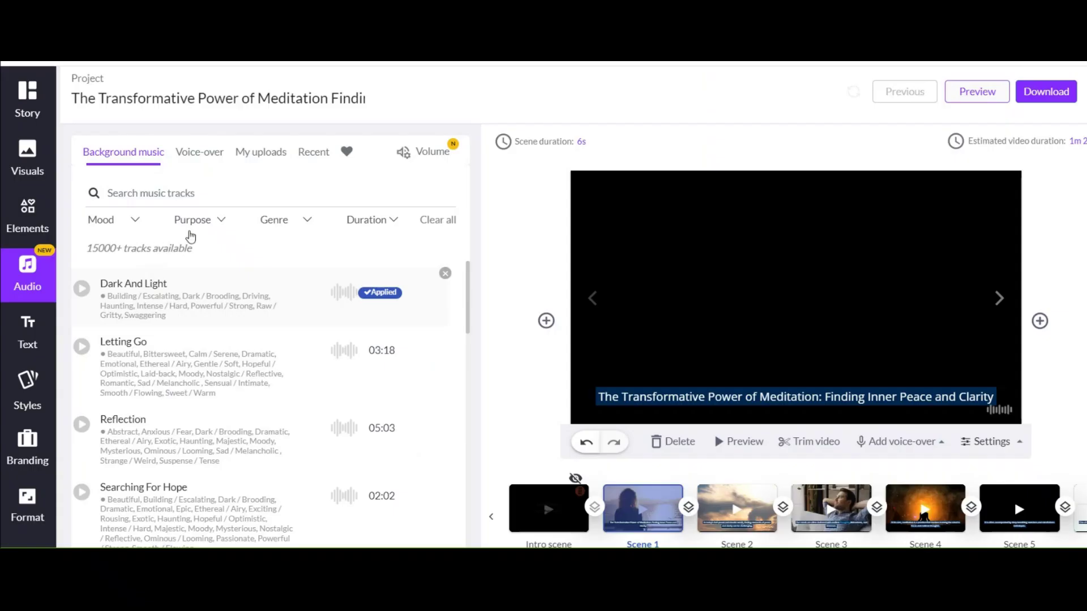
- Look through the genre, purpose and mood filters, then sample and apply the Letting Go background music track
click(283, 227)
click(196, 226)
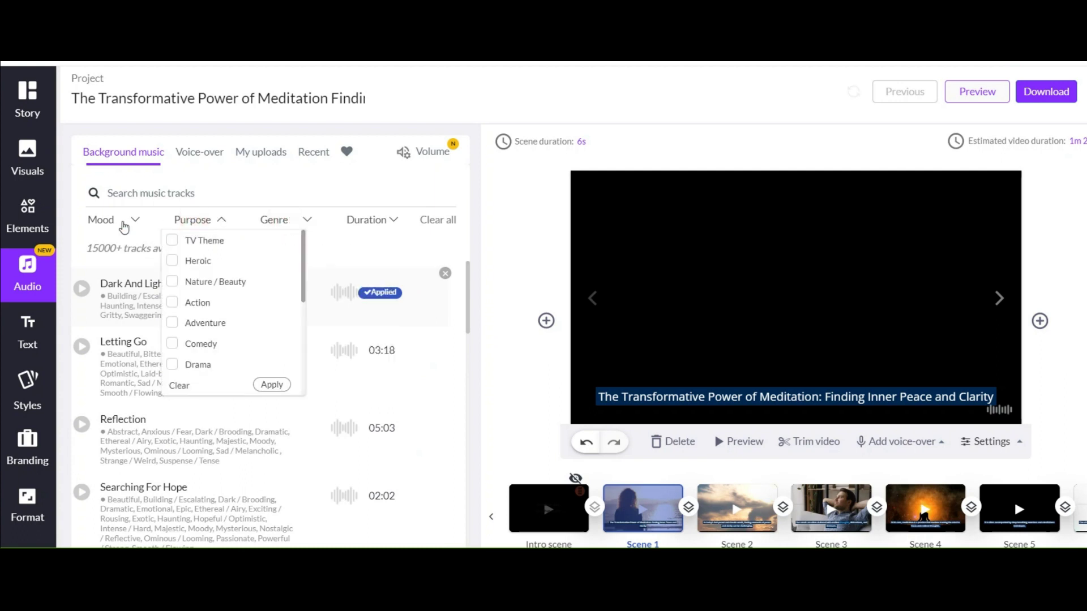
click(102, 225)
click(275, 187)
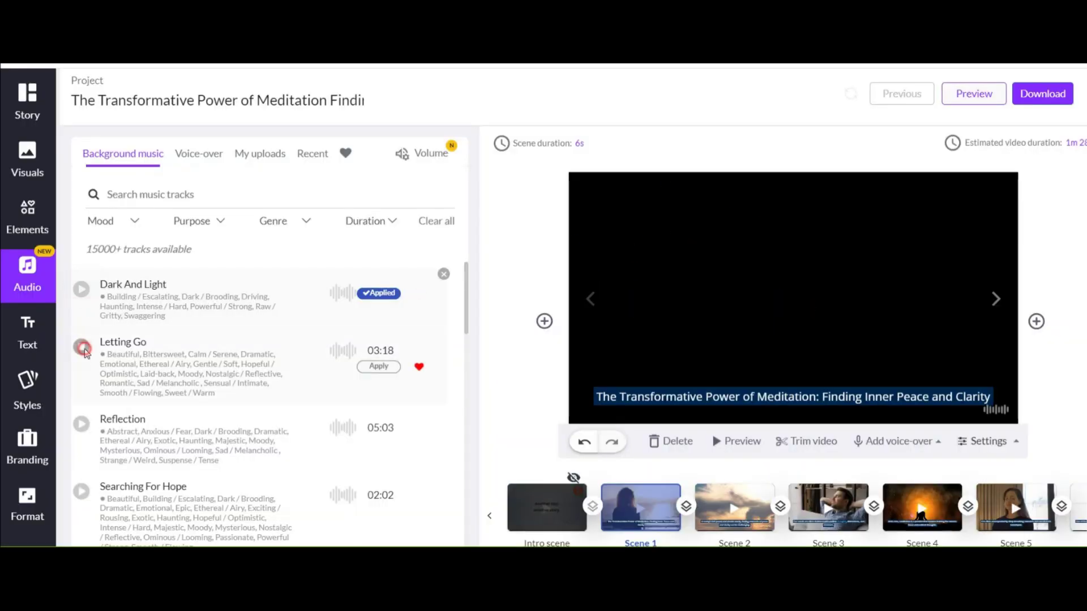
click(83, 347)
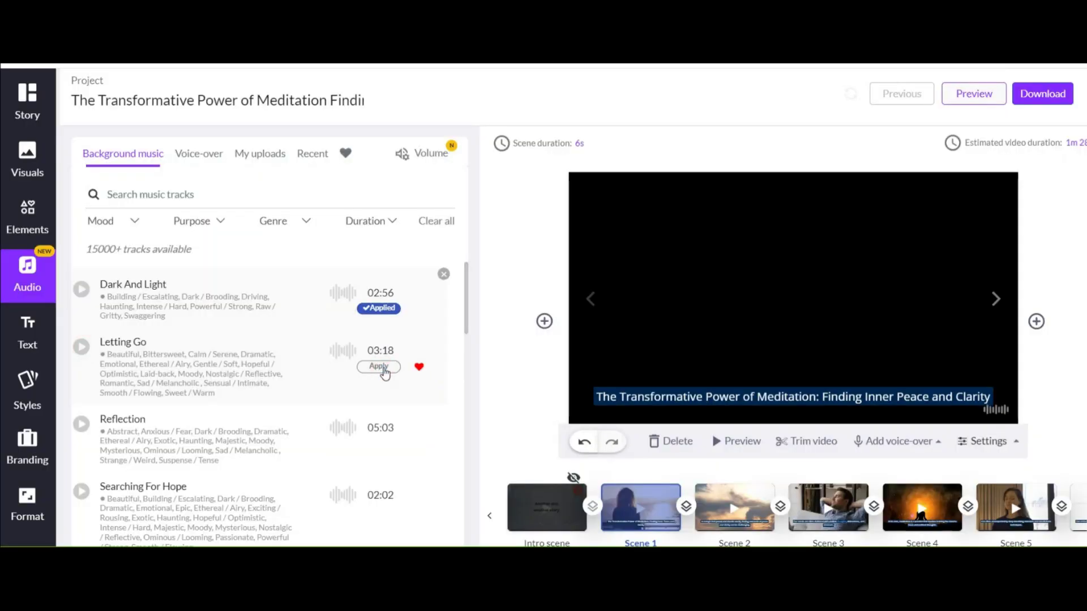
click(381, 366)
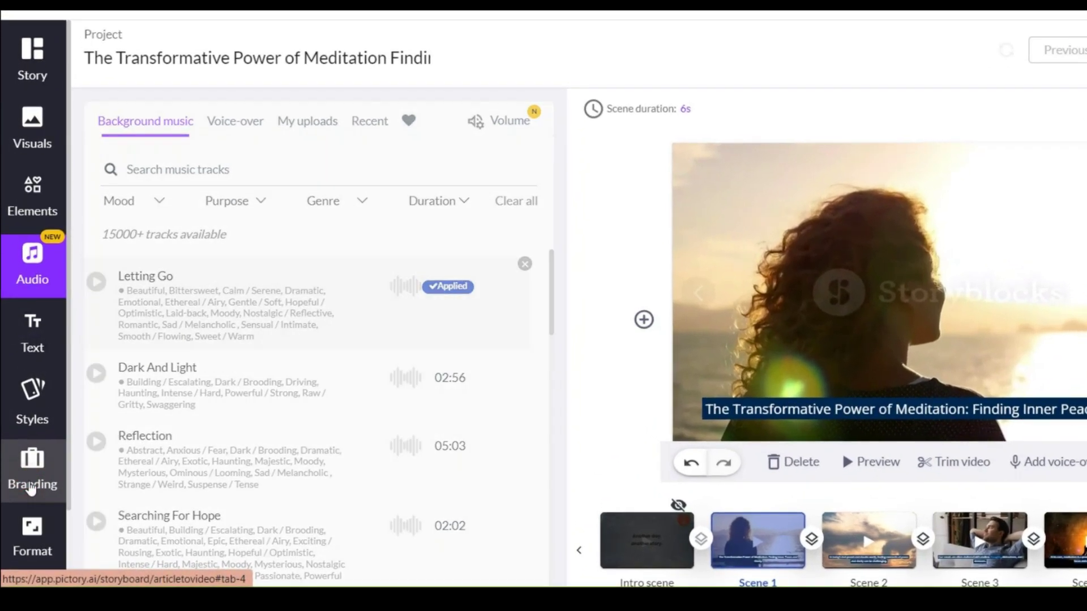
- Open the project's branding settings and switch to Canva to create a logo
click(31, 485)
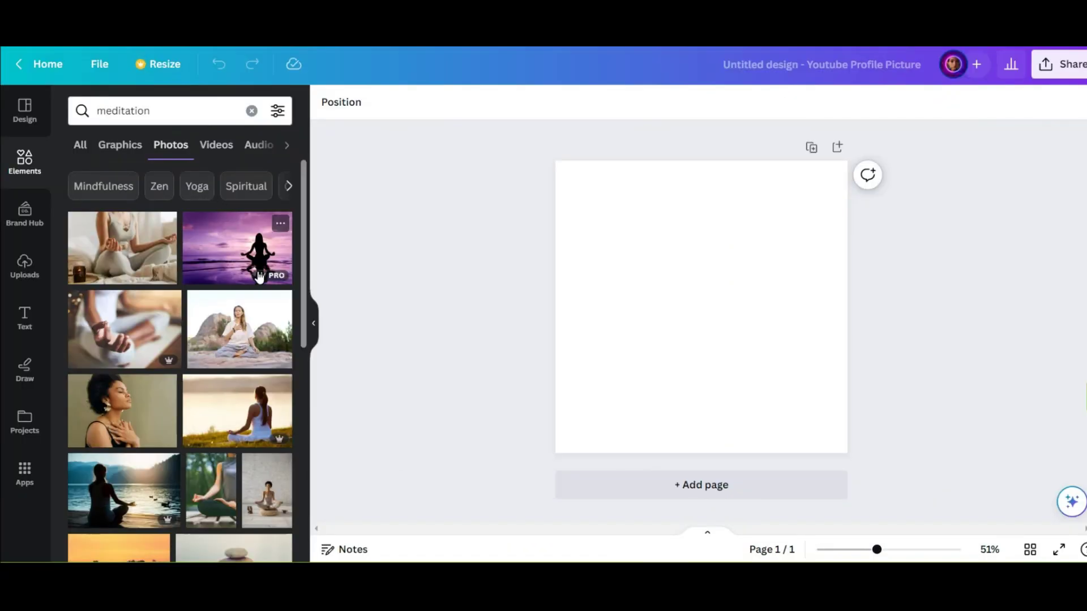
scroll(259, 277, down, 1)
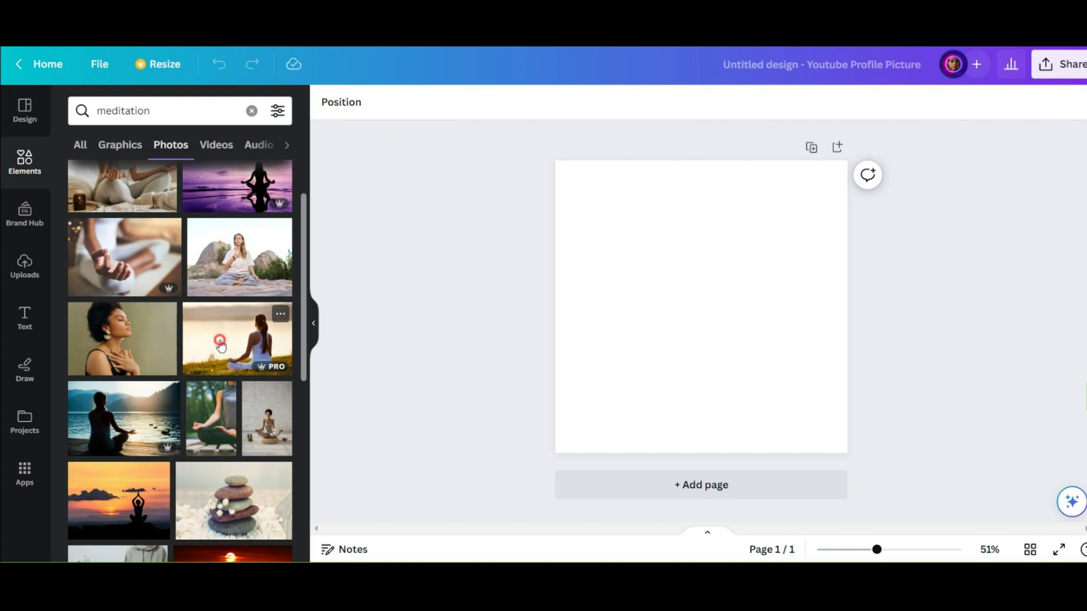
click(220, 344)
key(Delete)
click(134, 424)
key(Delete)
- Add the sunset photo with the meditating silhouette to the blank page and search all elements for "circle frame"
click(113, 501)
double_click(133, 112)
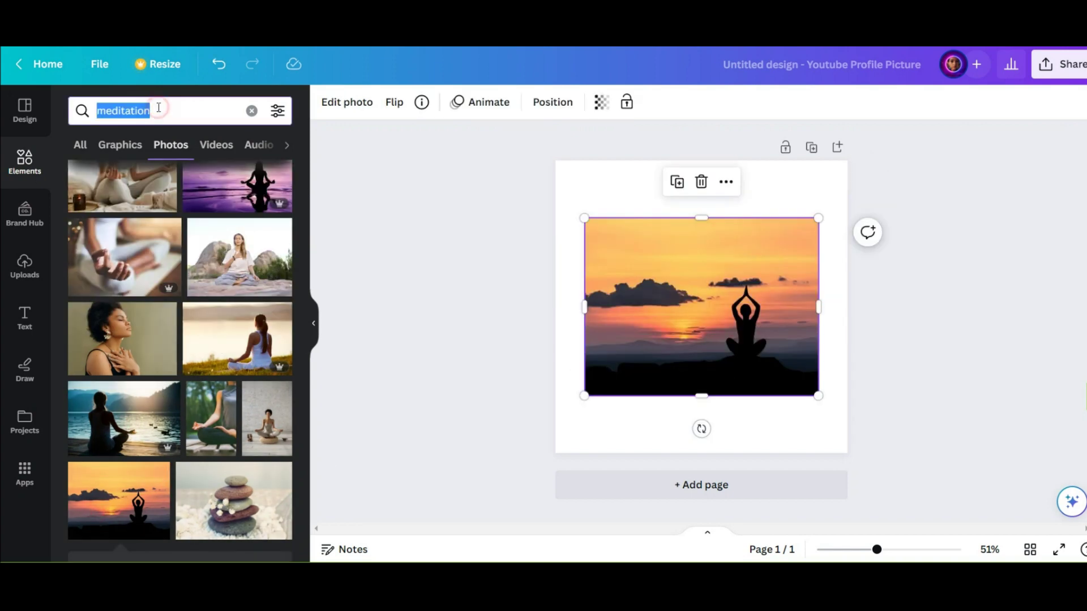
text(circle frame)
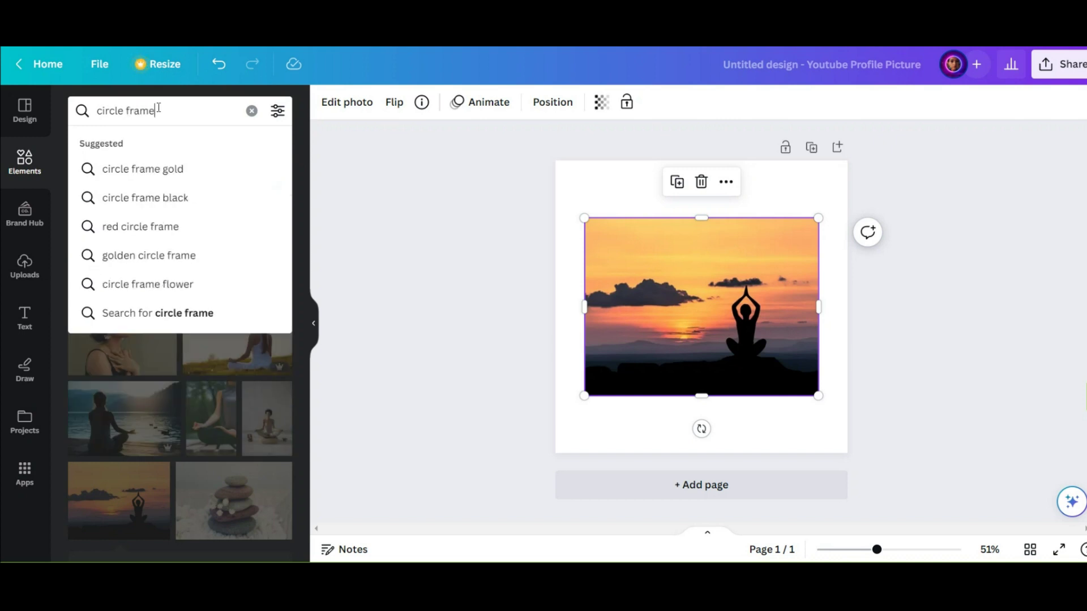
key(Return)
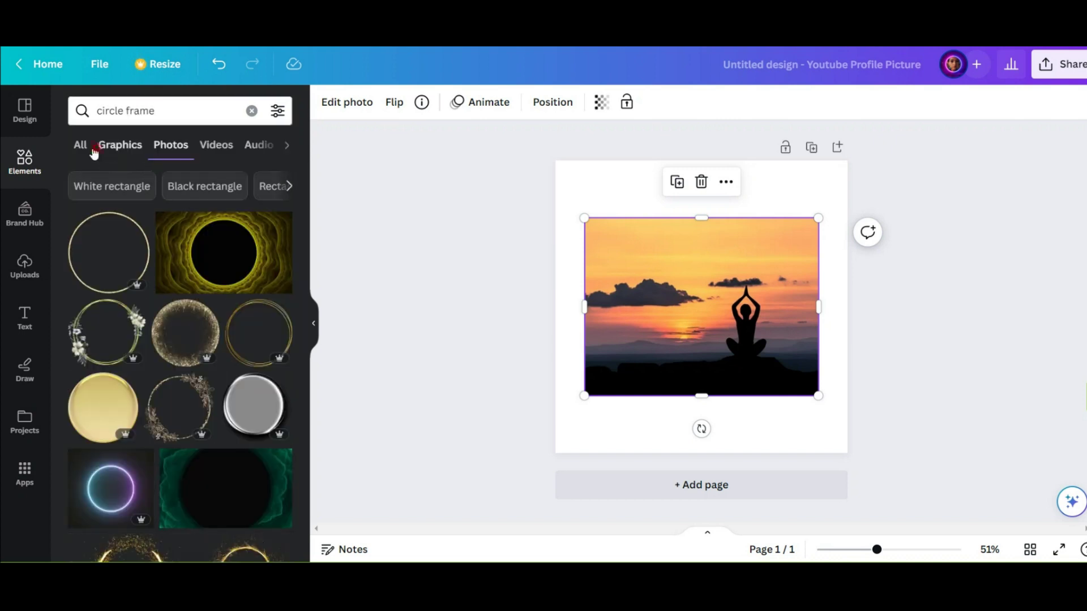
click(92, 150)
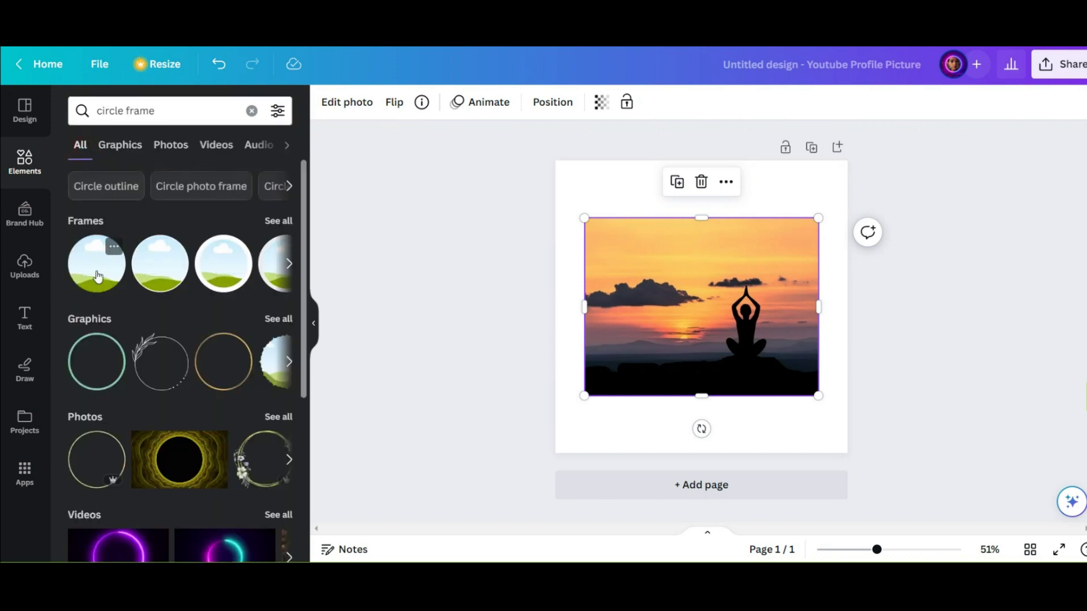
- Insert a circle frame, place the sunset photo inside it and adjust its size and position on the page
click(171, 274)
drag(719, 288, 703, 230)
drag(782, 339, 780, 359)
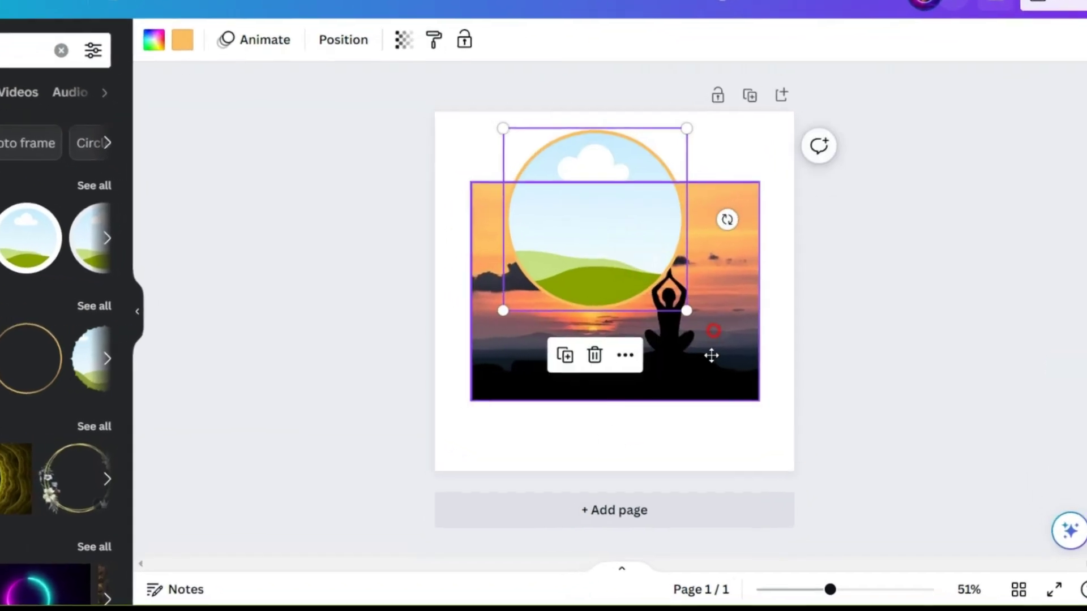
drag(711, 355, 615, 243)
drag(616, 306, 612, 379)
drag(679, 381, 760, 483)
drag(692, 507, 727, 543)
drag(375, 159, 291, 113)
drag(449, 282, 426, 272)
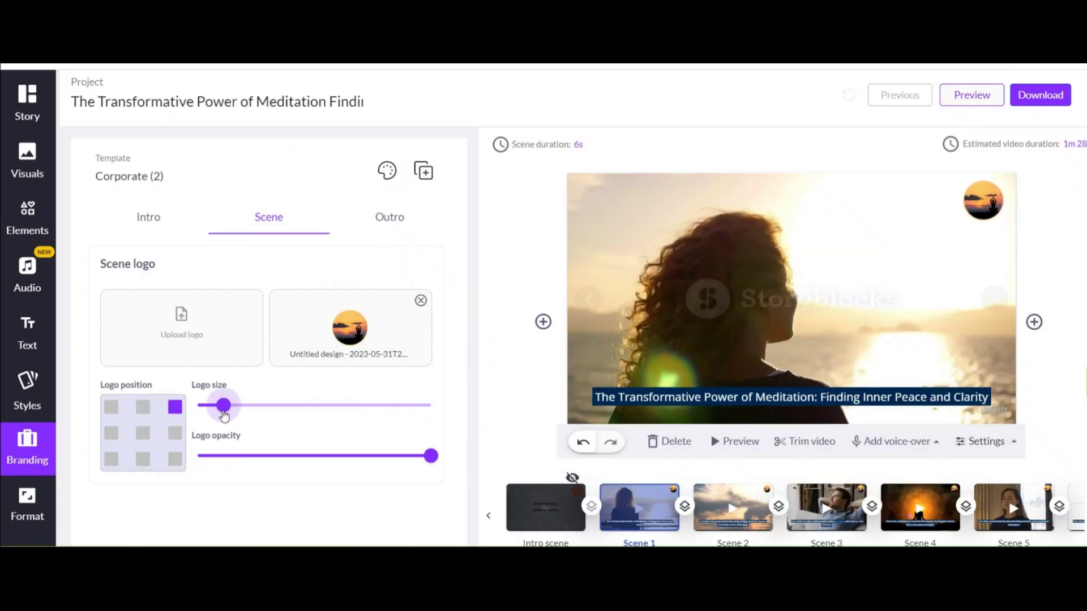
- In Pictory, place the scene logo in the frame's upper-left corner, lower its opacity to slightly over half, and check the outro settings
drag(358, 464, 305, 460)
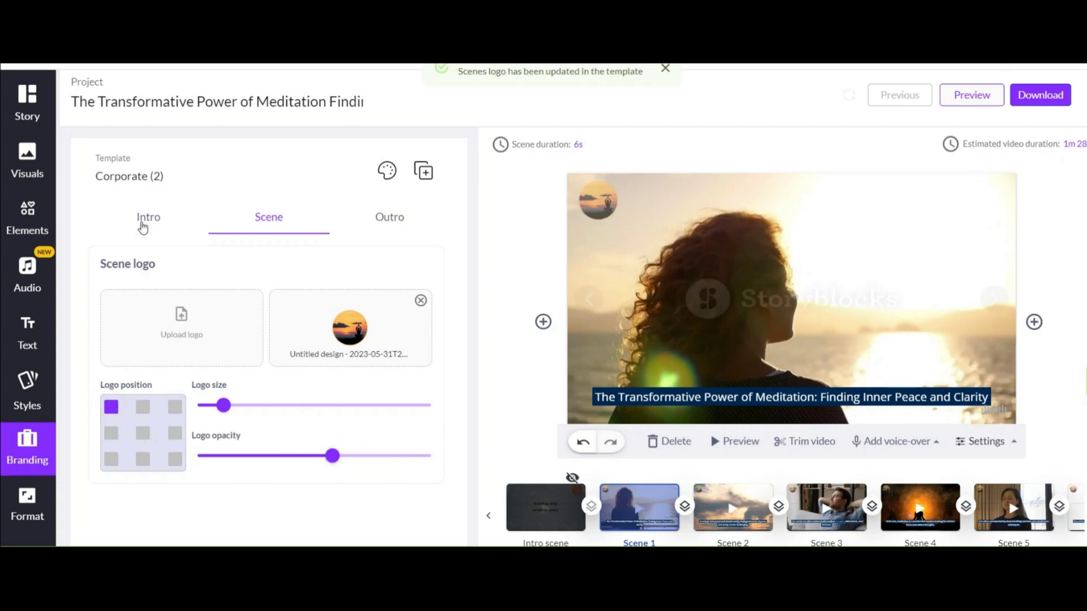
click(144, 226)
click(378, 226)
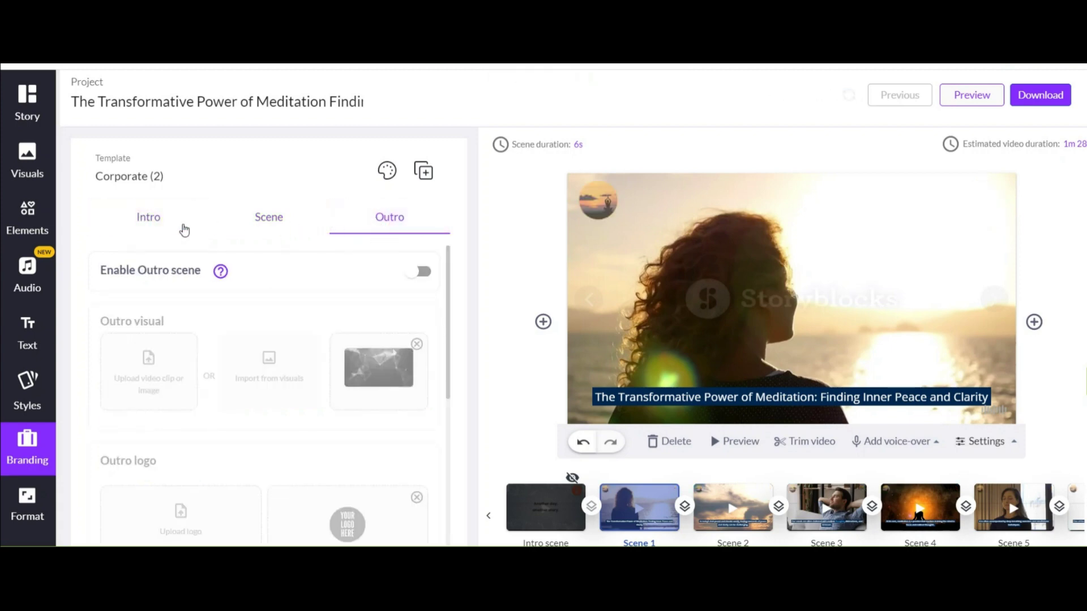
- Enable the intro scene, check the option to import its visual from the library, and return to the intro's branding settings
click(149, 226)
scroll(145, 383, down, 1)
scroll(145, 383, up, 1)
click(424, 275)
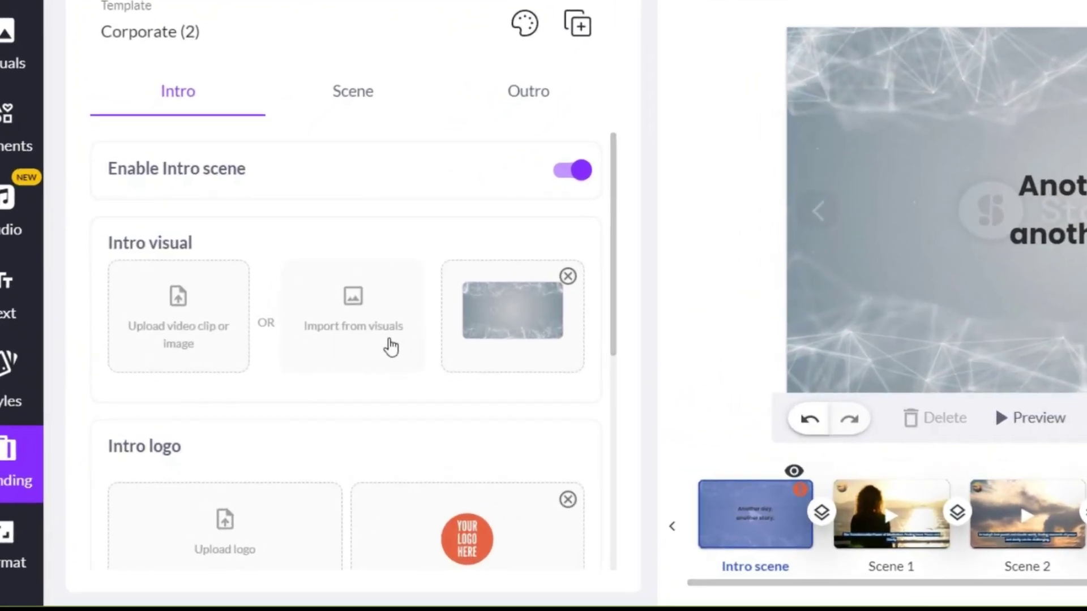
click(279, 350)
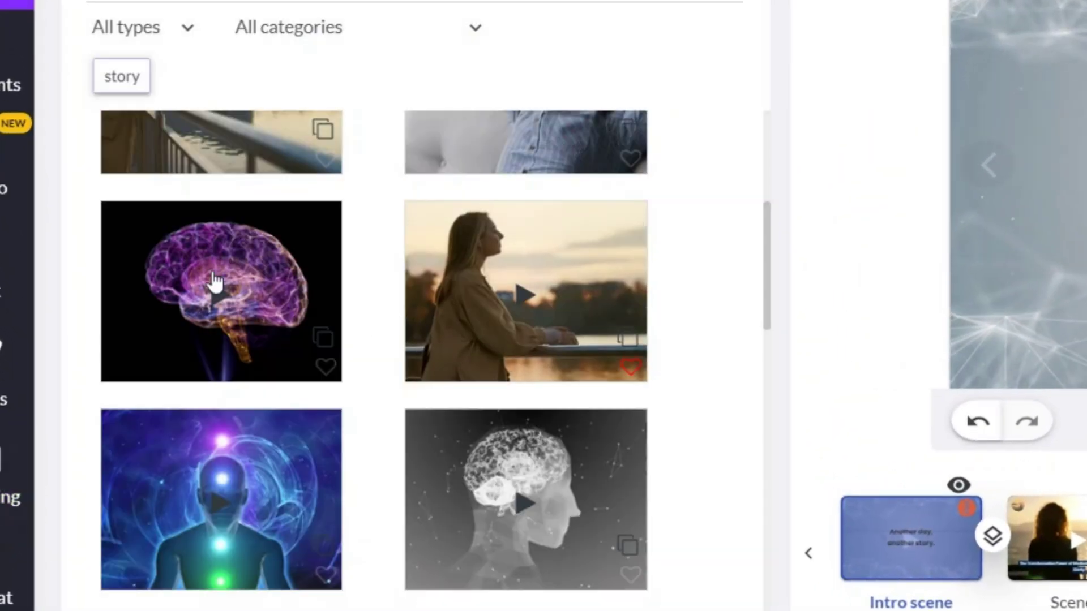
click(17, 481)
scroll(583, 367, down, 3)
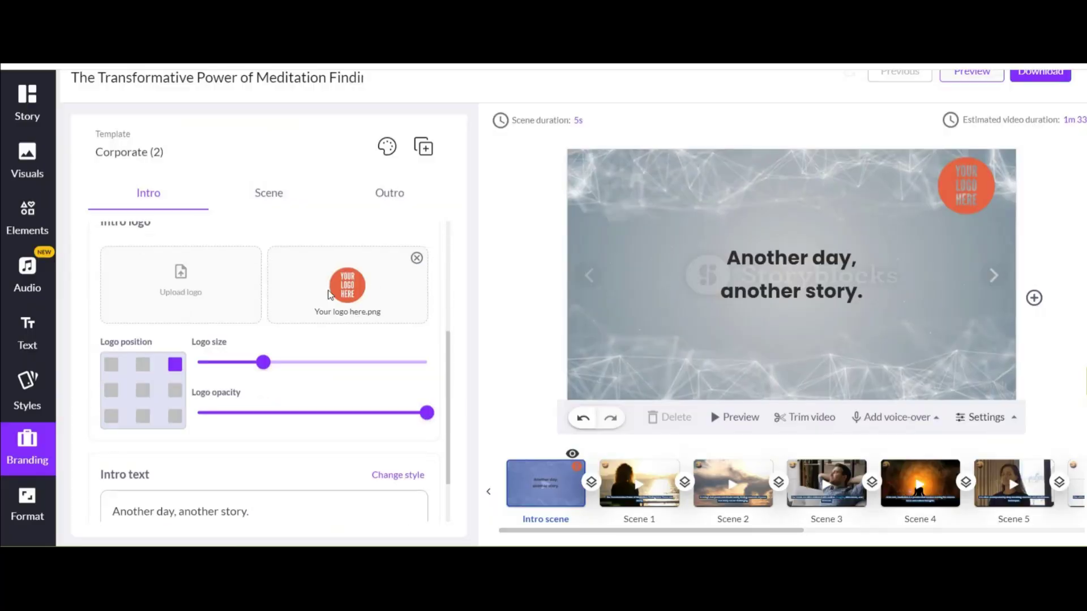
- Move the intro logo to the frame's upper-left corner, make it slightly smaller and reduce its opacity to about half
click(112, 365)
drag(263, 363, 239, 362)
click(305, 412)
scroll(374, 339, up, 4)
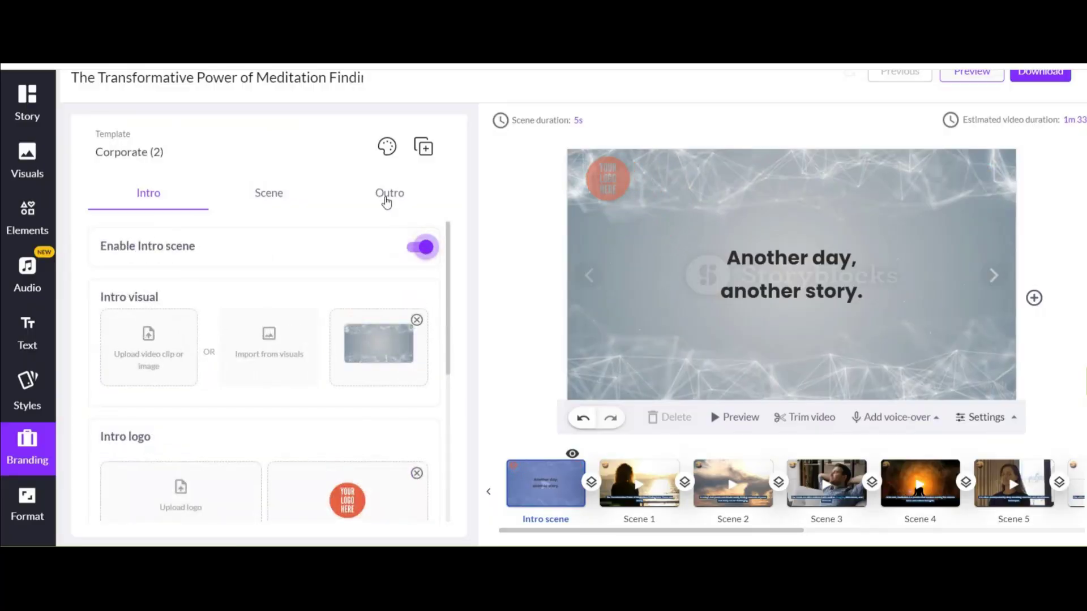
- Enable the outro scene, shift its "Thanks for watching!" text slightly to the left and open the outro text for editing
click(388, 194)
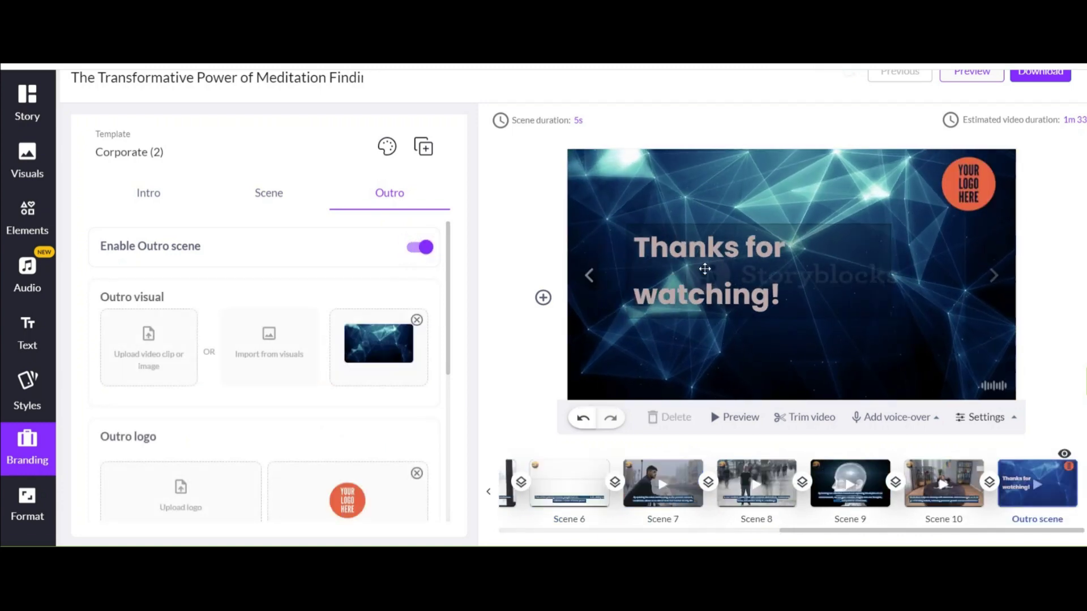
drag(723, 269, 685, 269)
scroll(262, 383, down, 5)
click(187, 440)
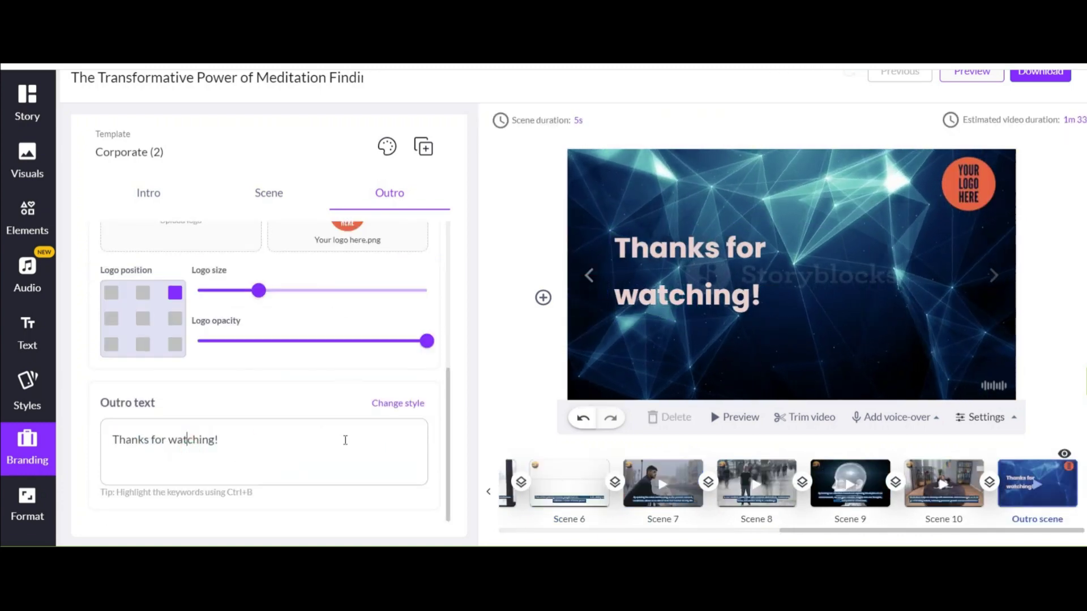
- Disable both the outro scene and the intro scene
scroll(351, 317, up, 5)
click(420, 245)
click(148, 193)
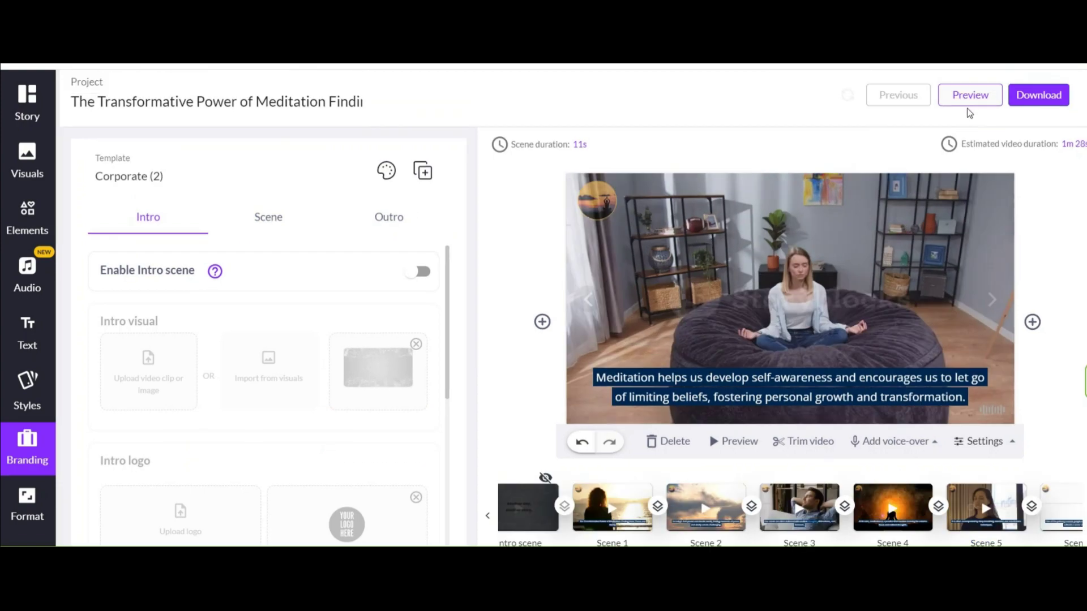
- Select scene 1 and watch the preview of the video with its voice-over, music and logo
click(604, 519)
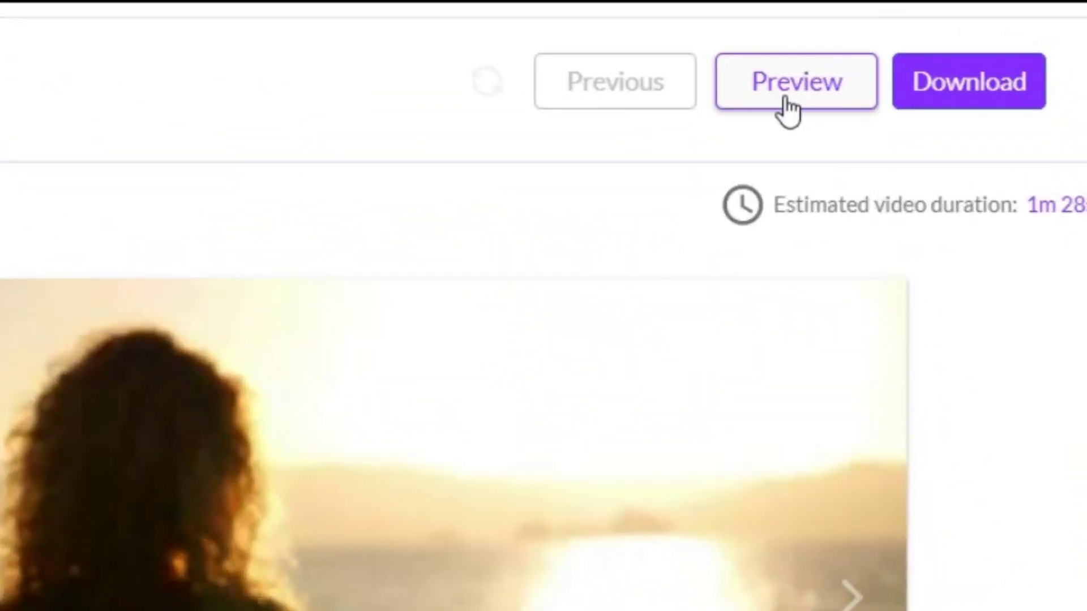
click(788, 108)
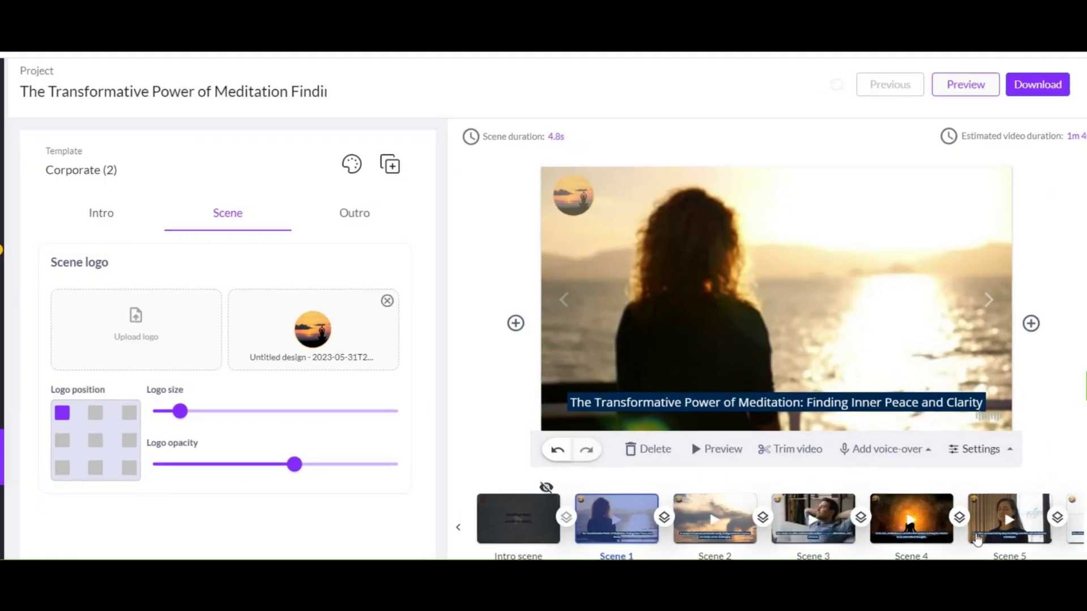
click(978, 540)
- Highlight the keyword "meditation" in the caption of scene 6
drag(767, 573, 1070, 574)
click(543, 520)
click(789, 449)
drag(577, 414, 665, 413)
click(509, 257)
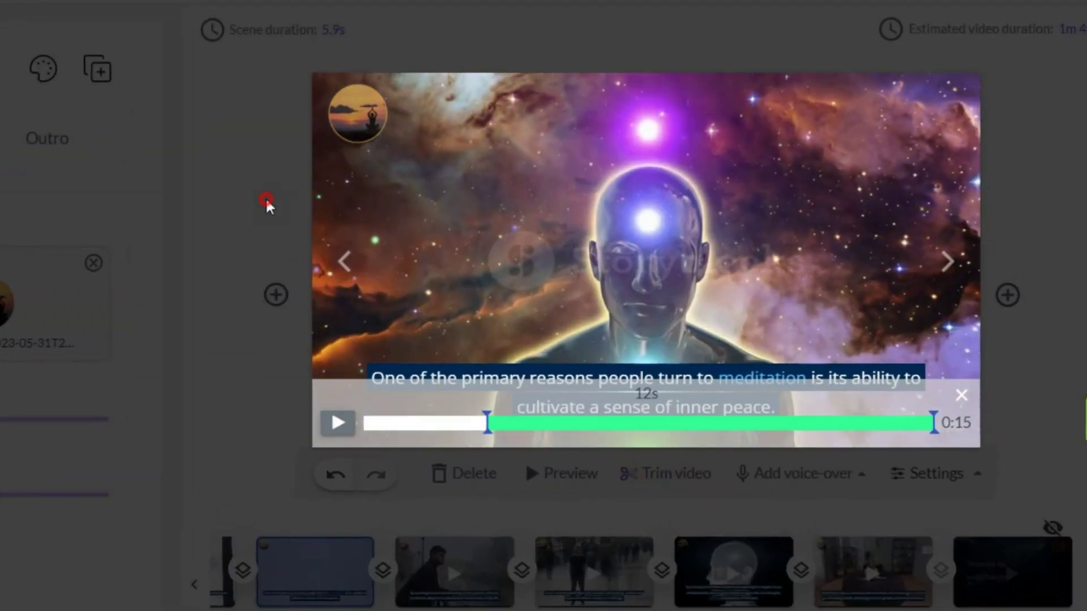
- Return to the scene branding settings and start generating the finished video for download
click(266, 203)
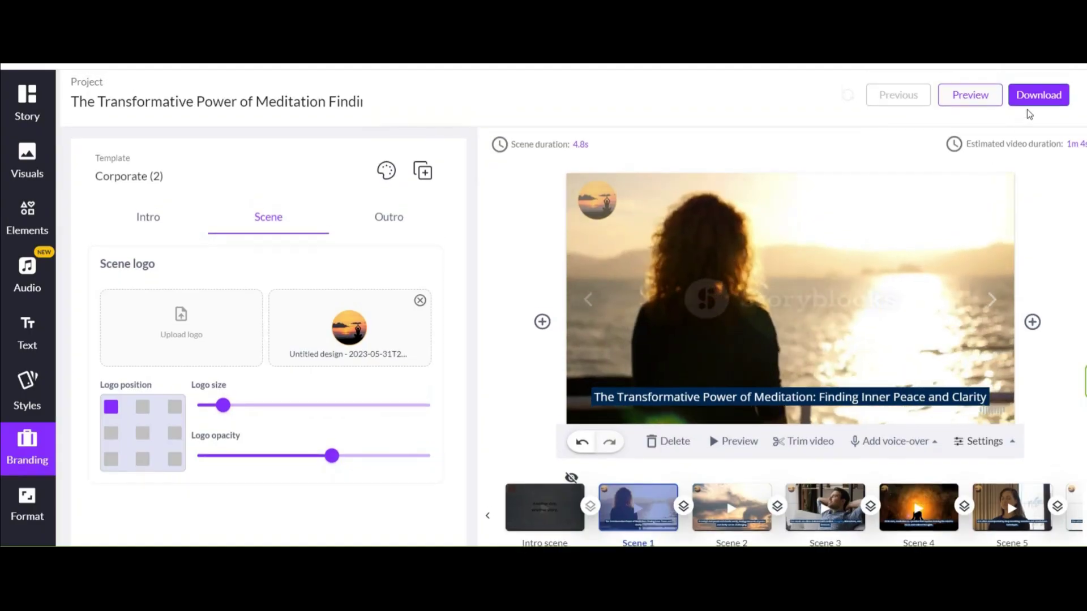
click(1036, 103)
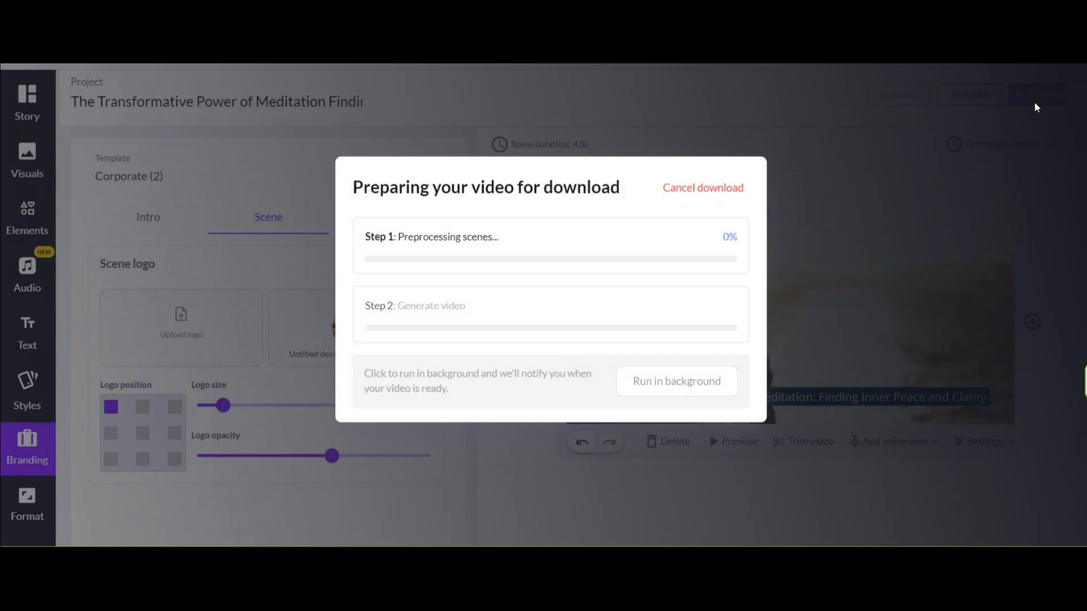